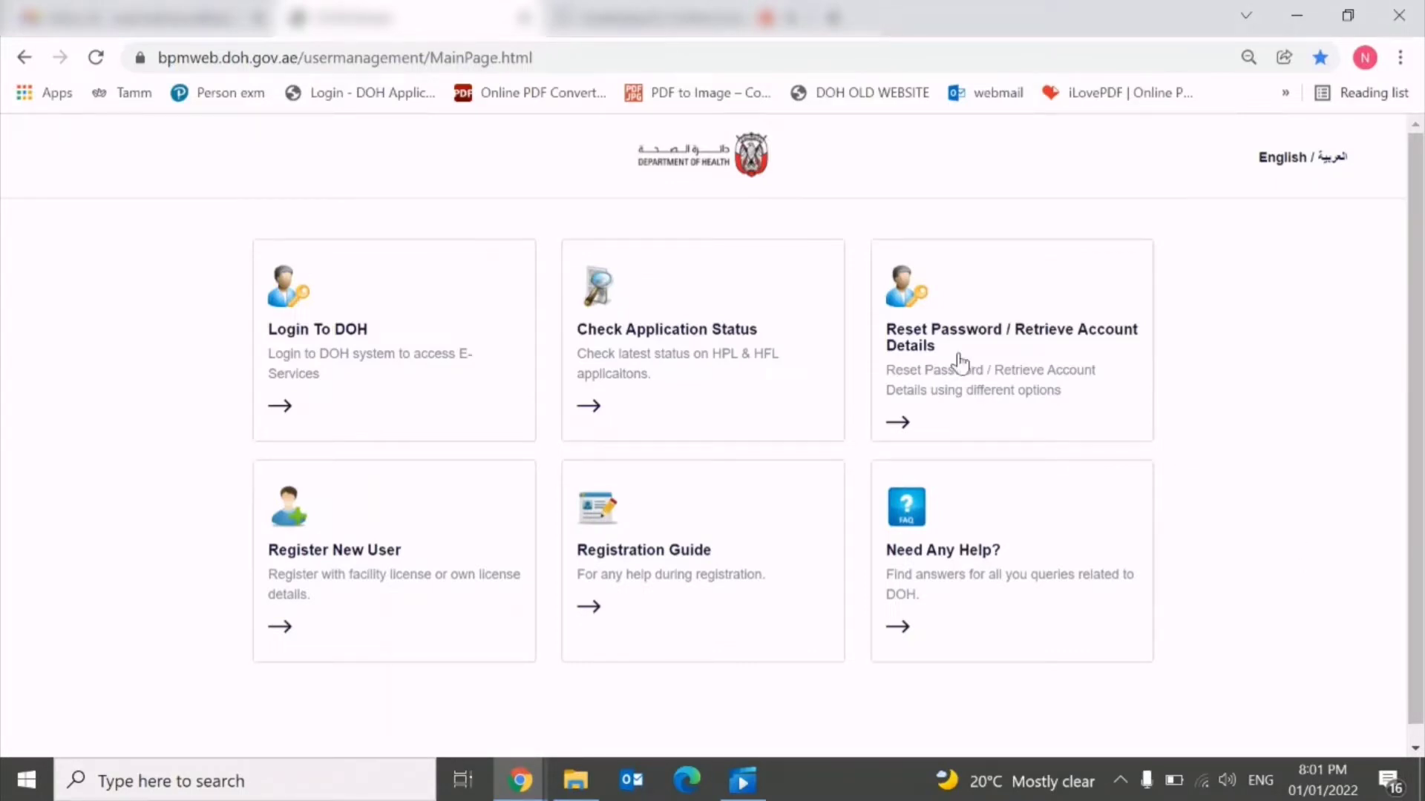
# Open the new-user registration form on the DOH Abu Dhabi BPM portal.
pyautogui.click(559, 57)
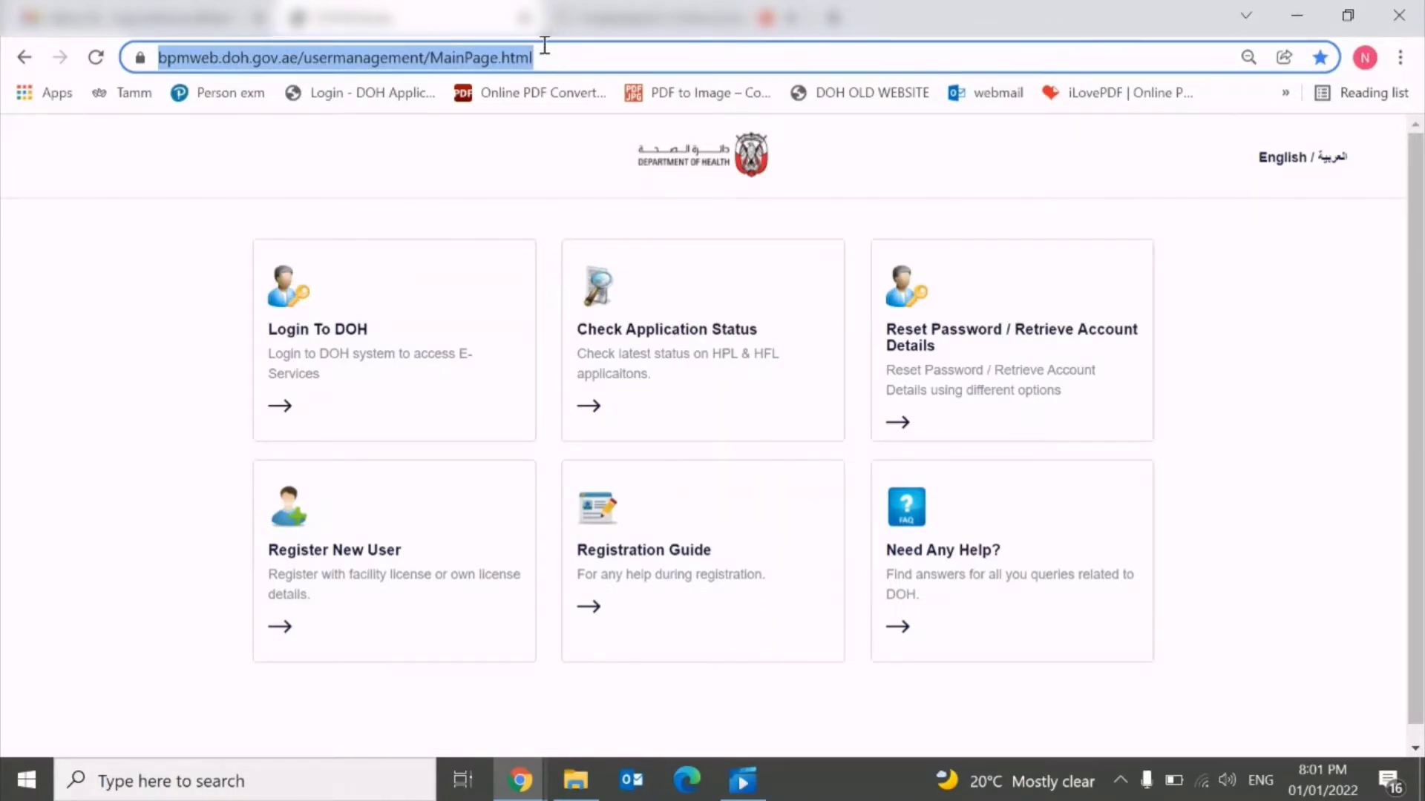
pyautogui.click(190, 430)
pyautogui.scroll(-1, 297, 497)
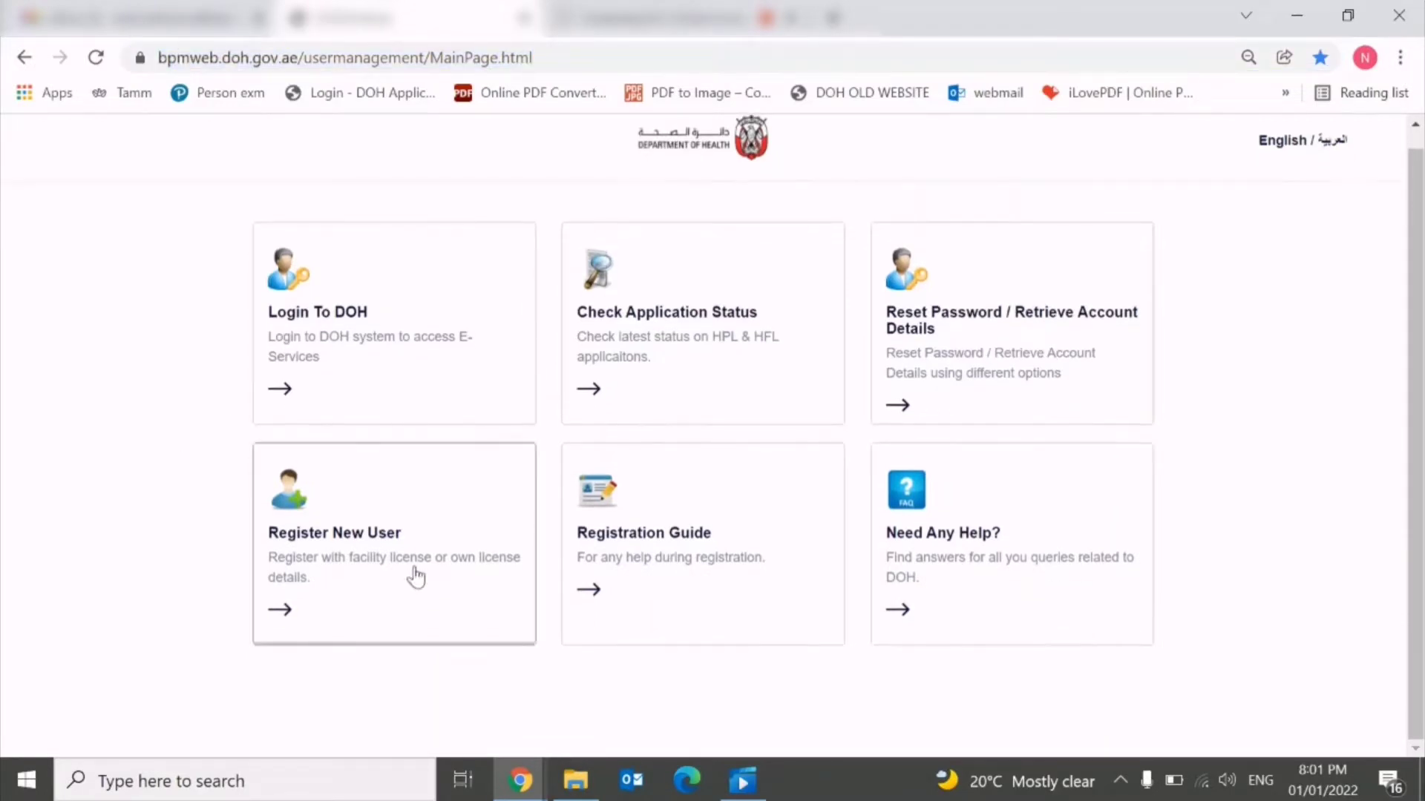
pyautogui.click(353, 529)
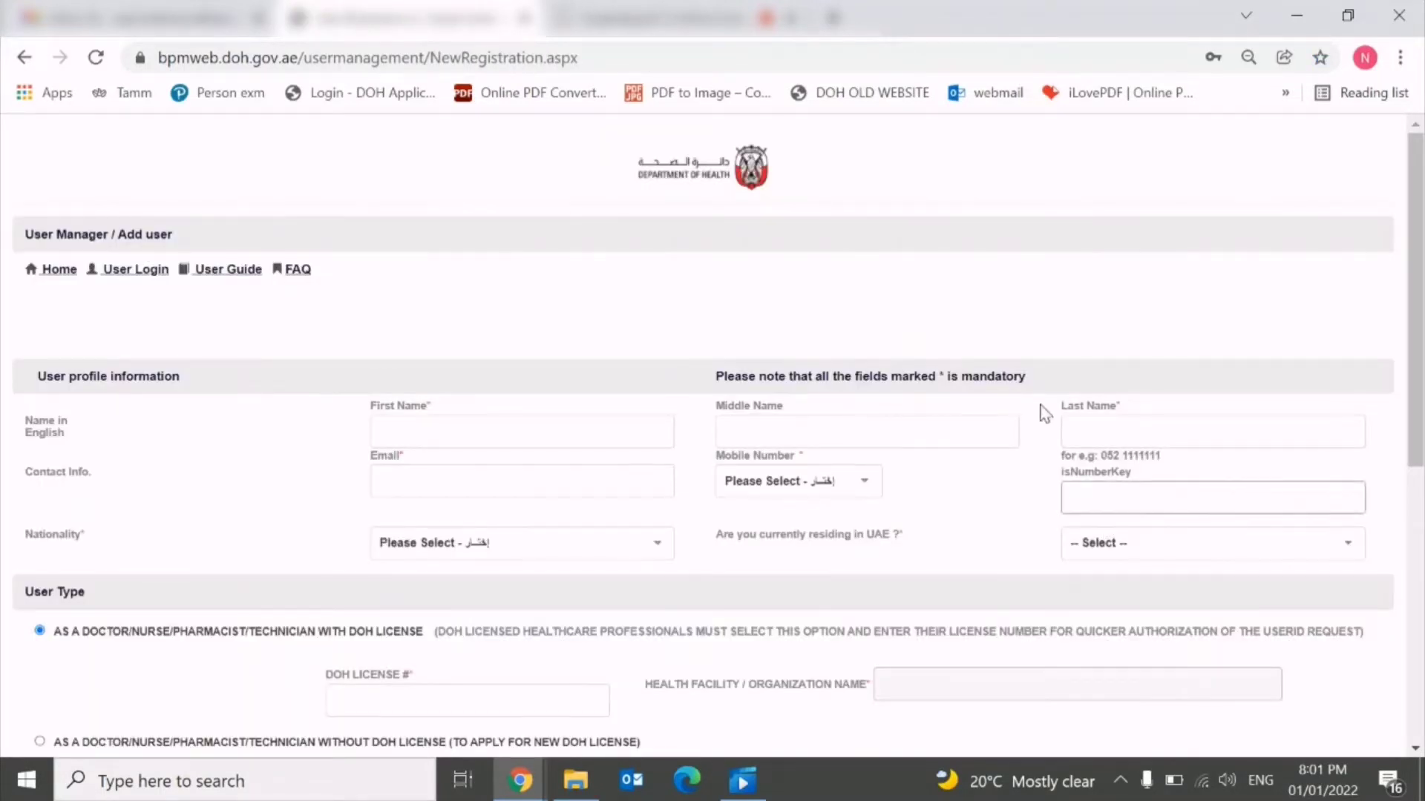
pyautogui.scroll(-1, 1059, 340)
# Fill in the user's name, e-mail and mobile number, and set nationality to PAKISTAN.
pyautogui.click(780, 327)
pyautogui.click(595, 321)
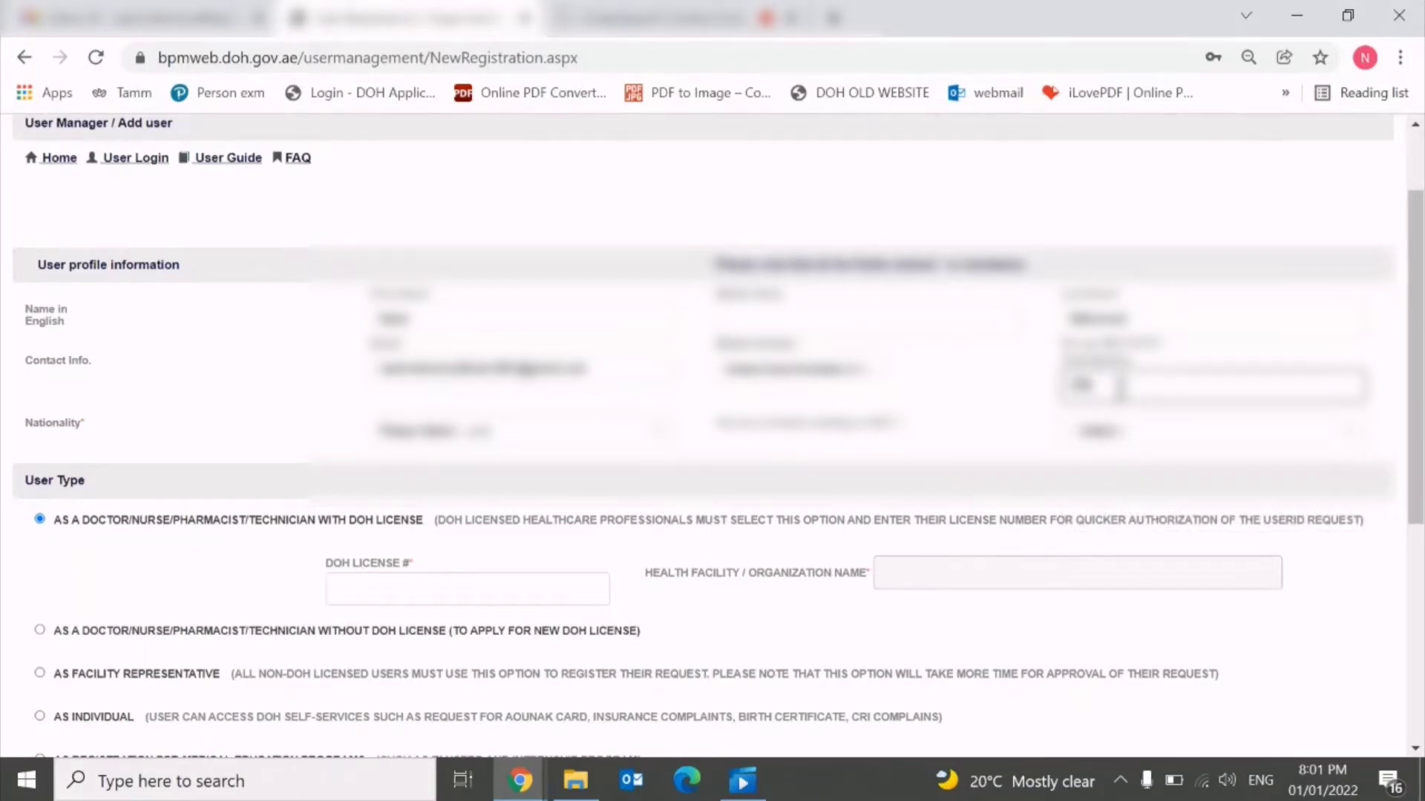
pyautogui.write('0501')
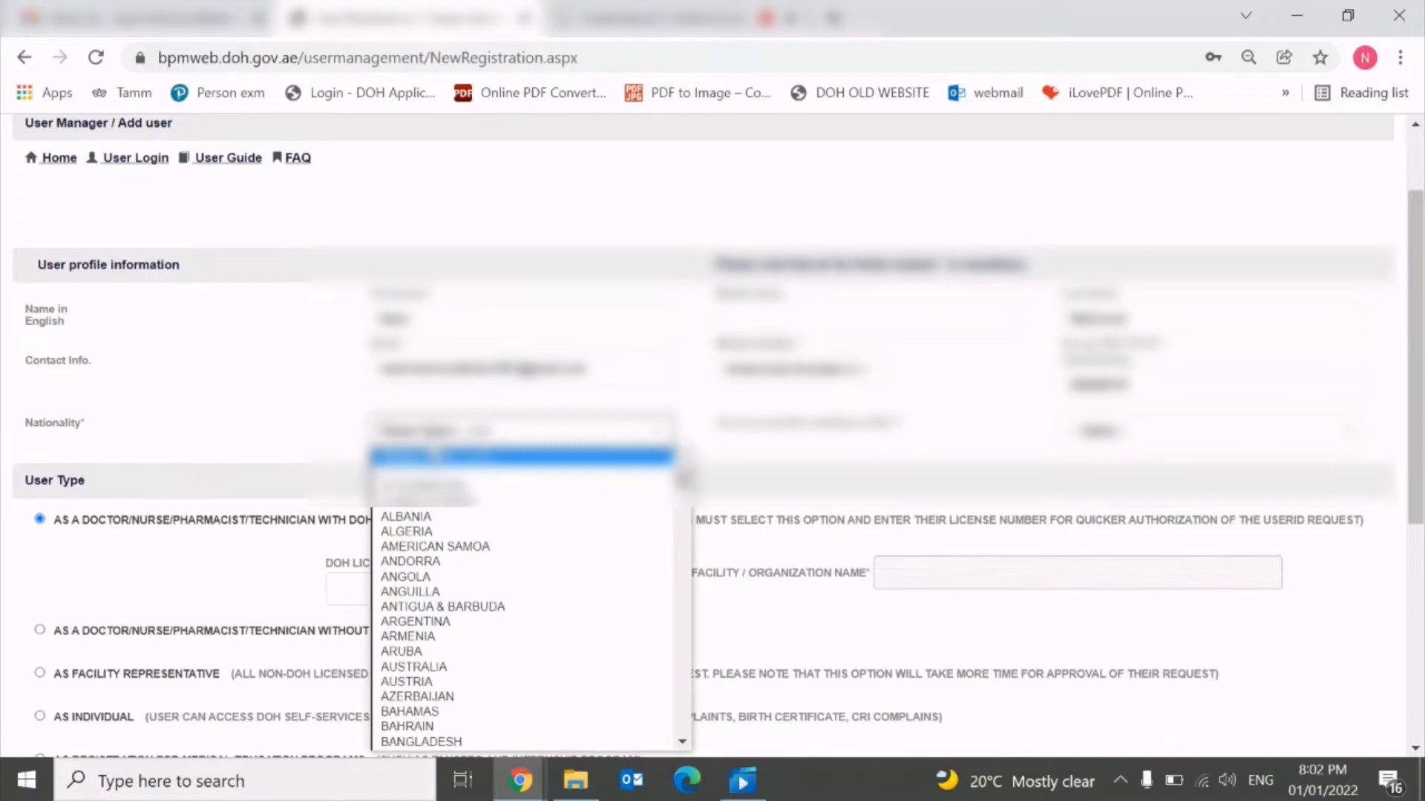
pyautogui.press('p')
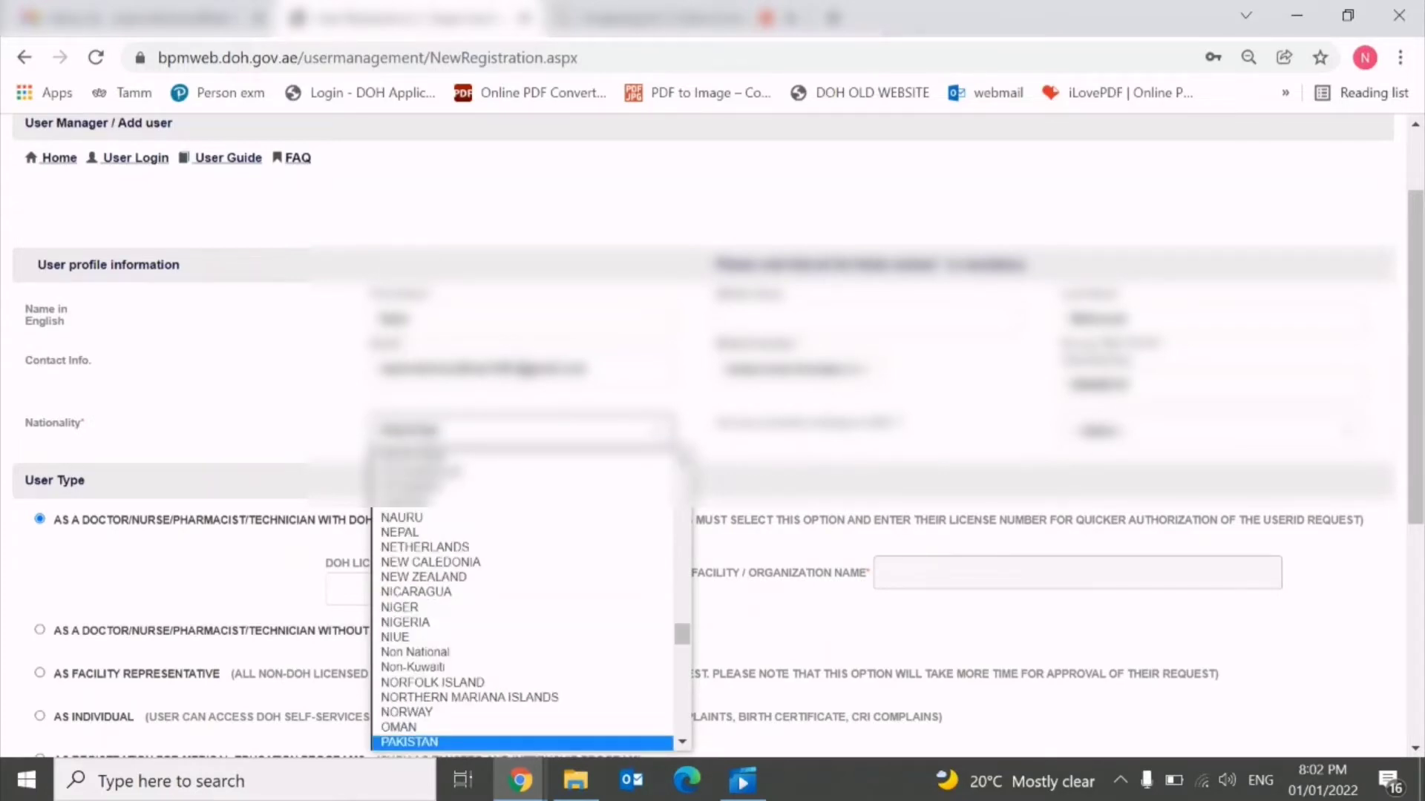
pyautogui.click(453, 741)
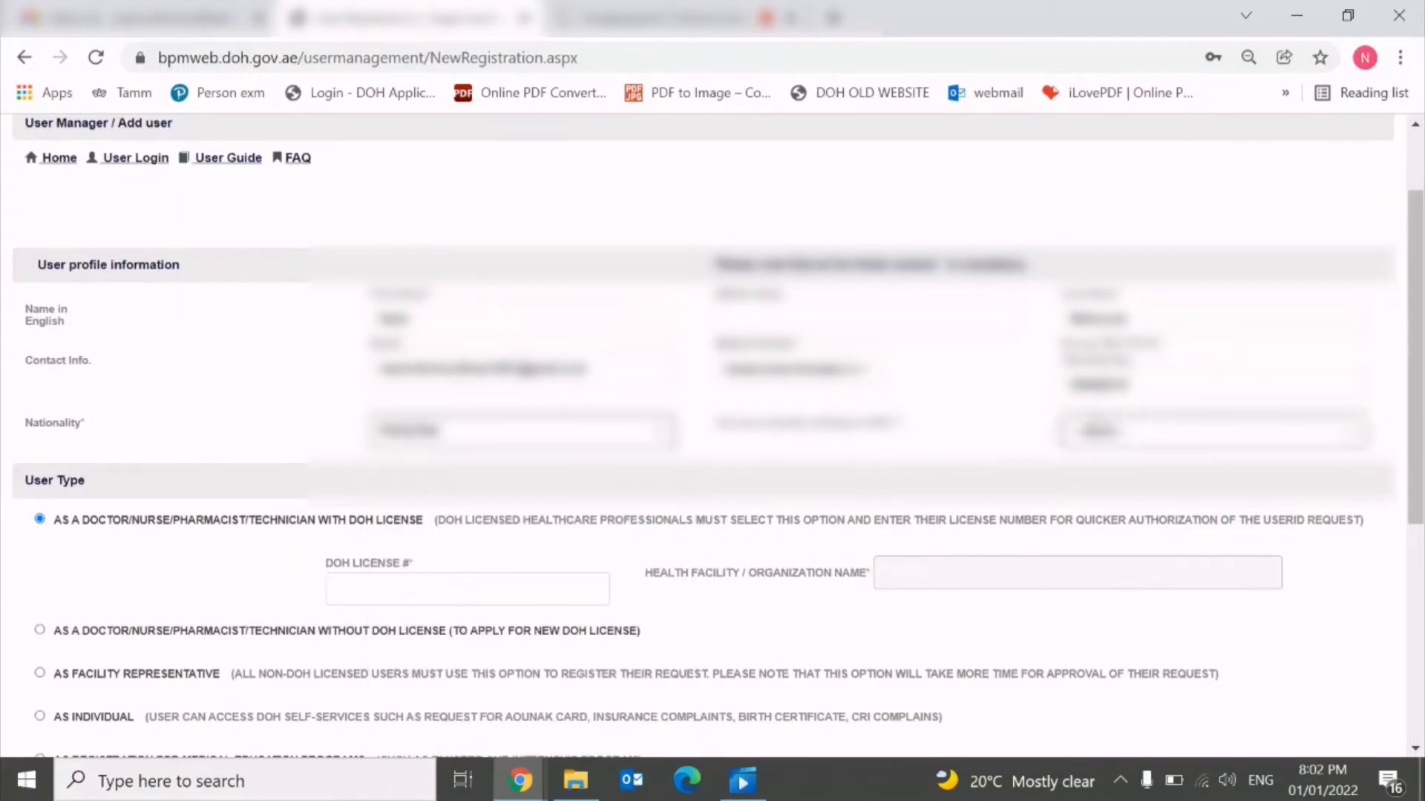
pyautogui.click(1127, 446)
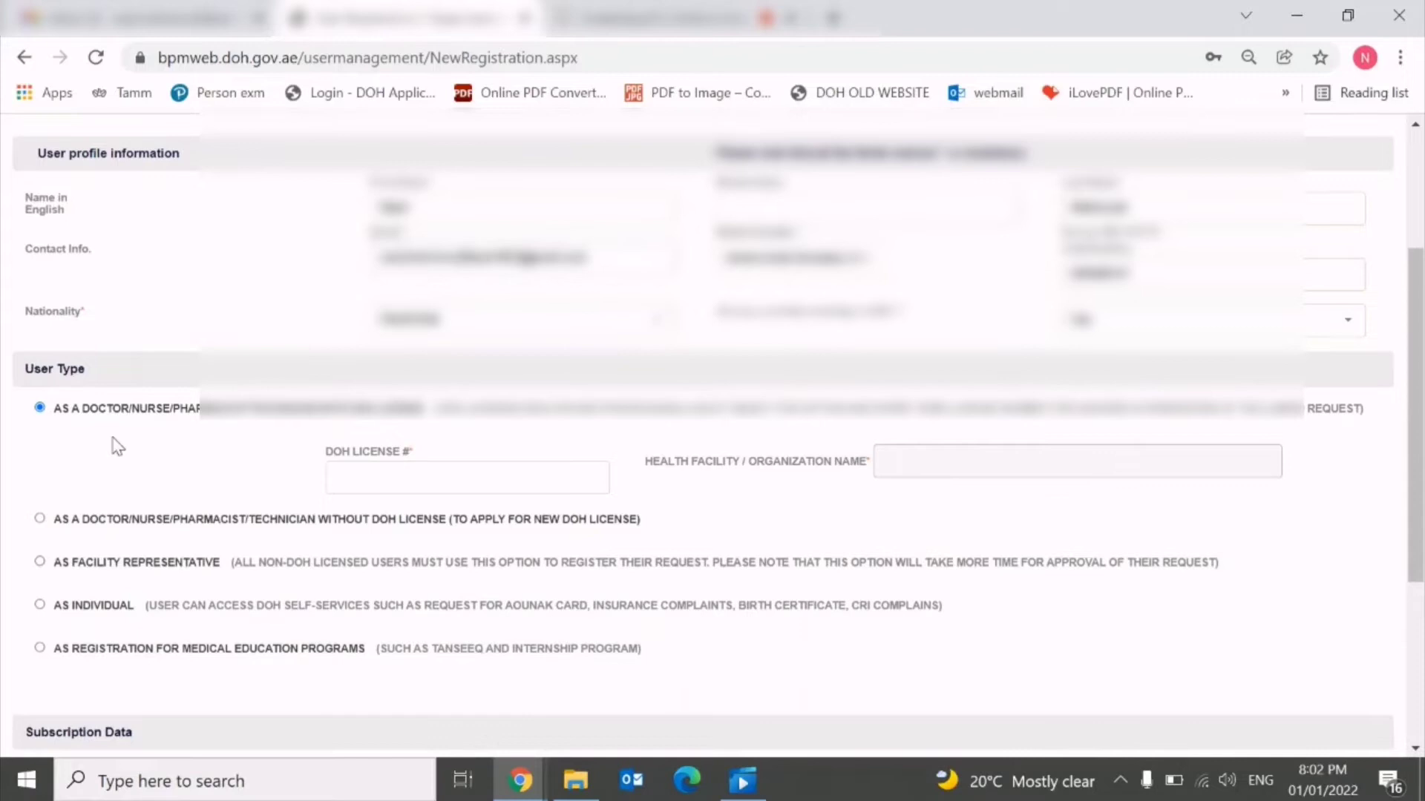
pyautogui.scroll(-1, 118, 445)
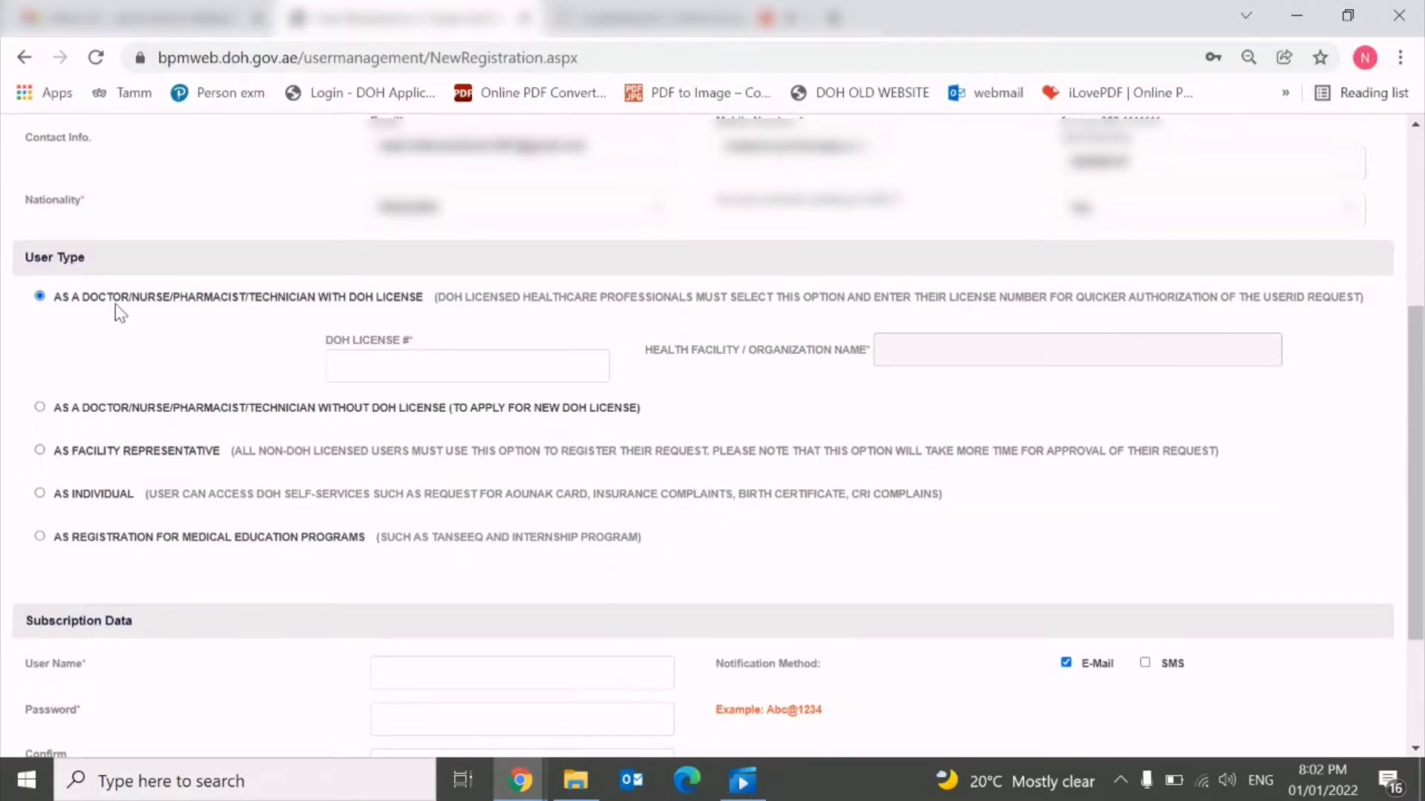
# Answer the UAE residency question and choose the professional-without-DOH-license user type.
pyautogui.click(41, 409)
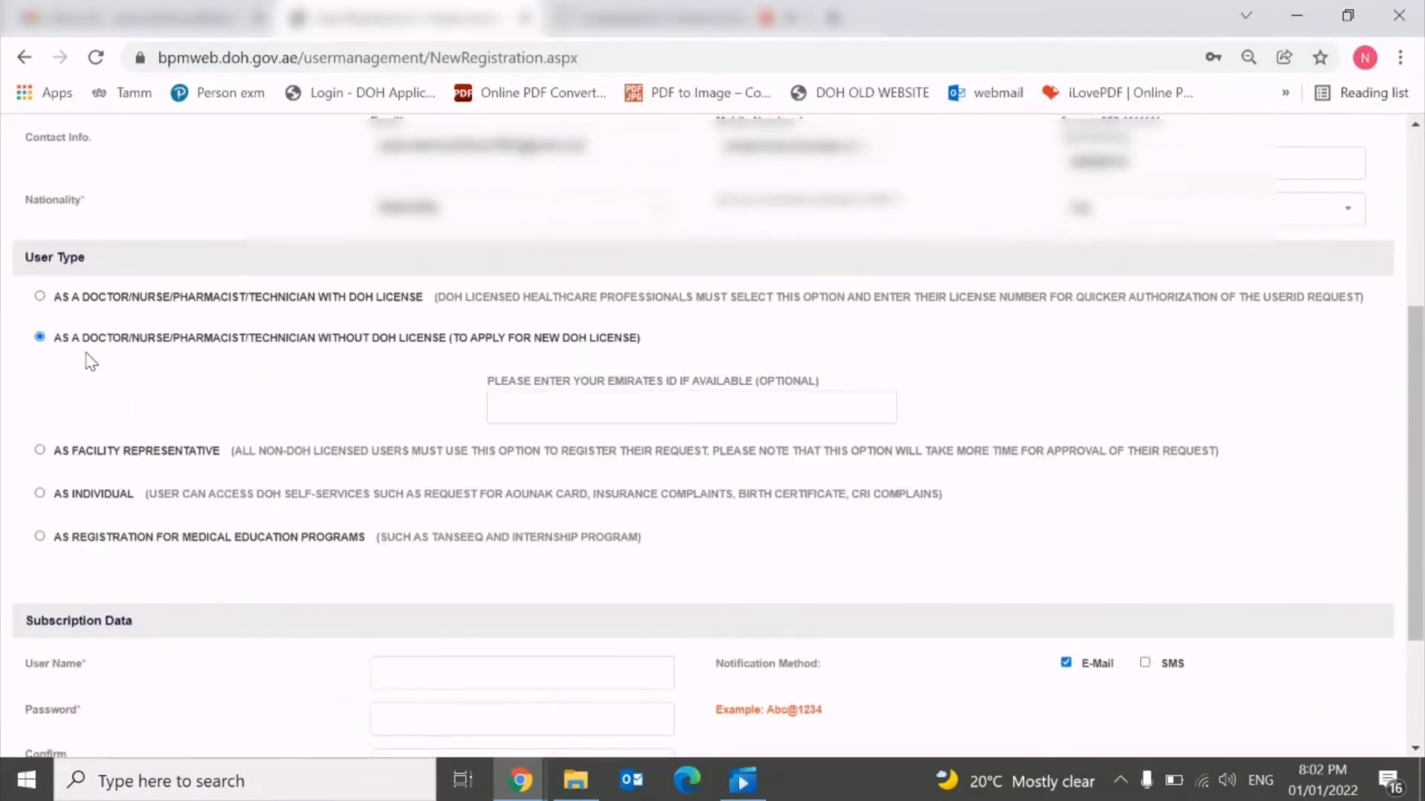
pyautogui.moveTo(61, 340); pyautogui.dragTo(703, 357)
pyautogui.scroll(-2, 503, 472)
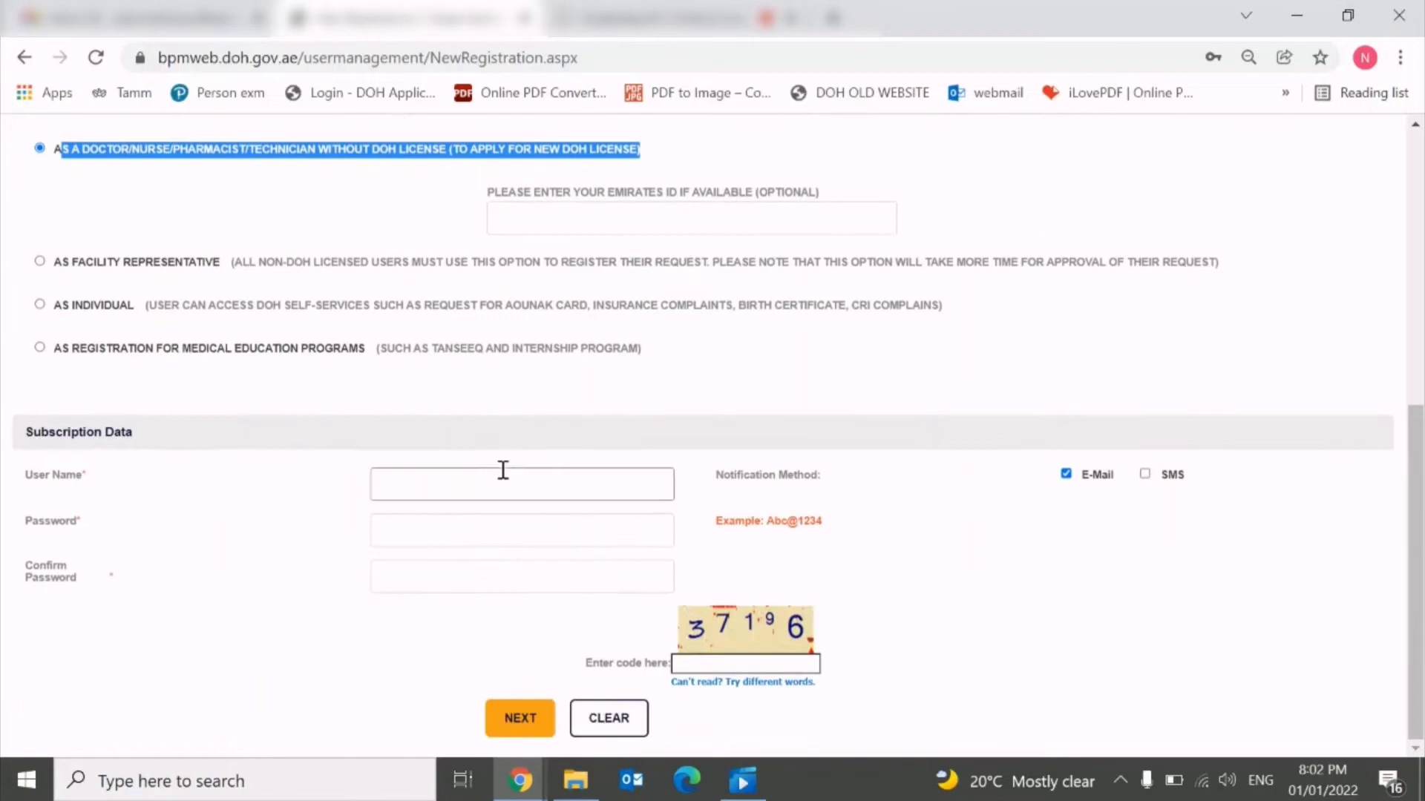
# Enter a user name, replacing the rejected one with a new name until it is accepted.
pyautogui.click(452, 488)
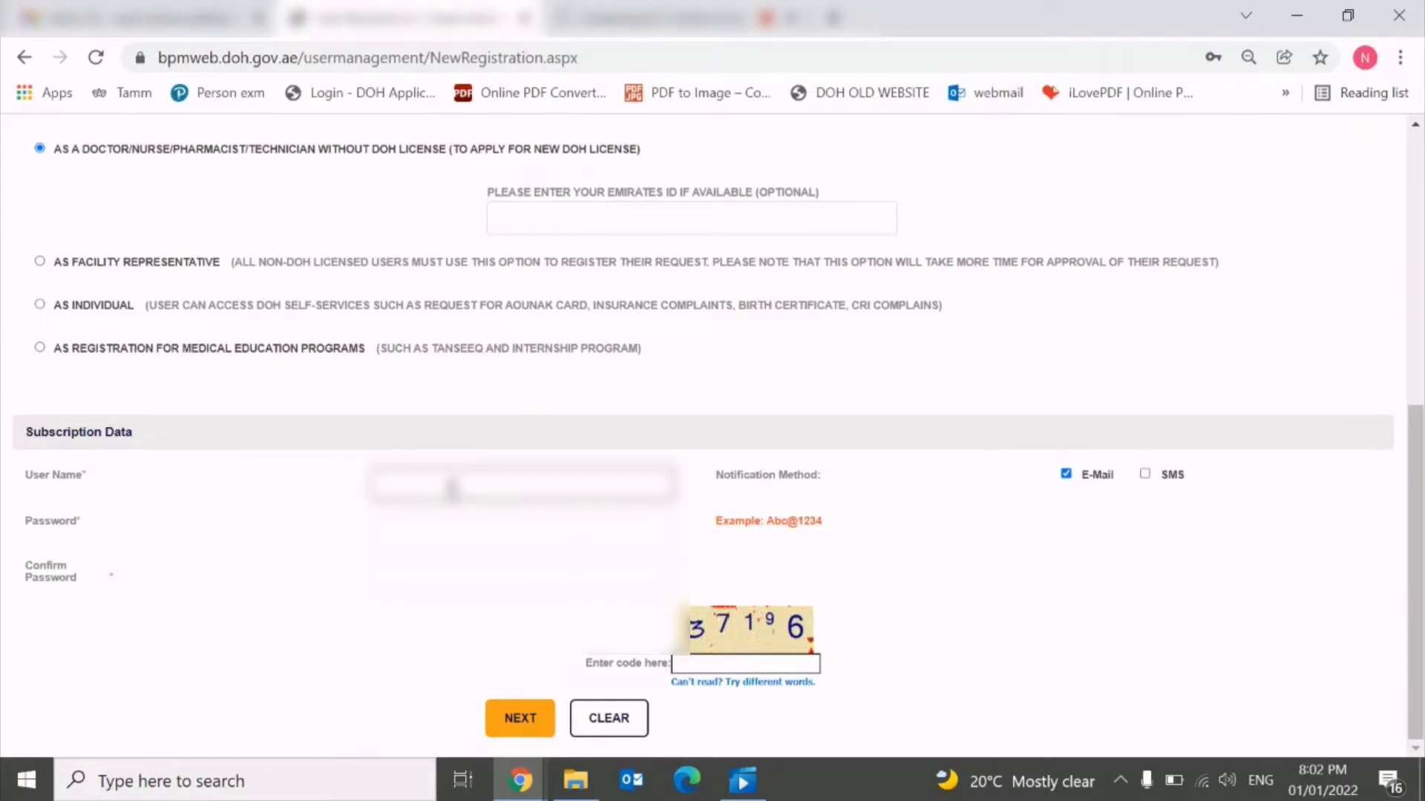
pyautogui.write('nirmalaka')
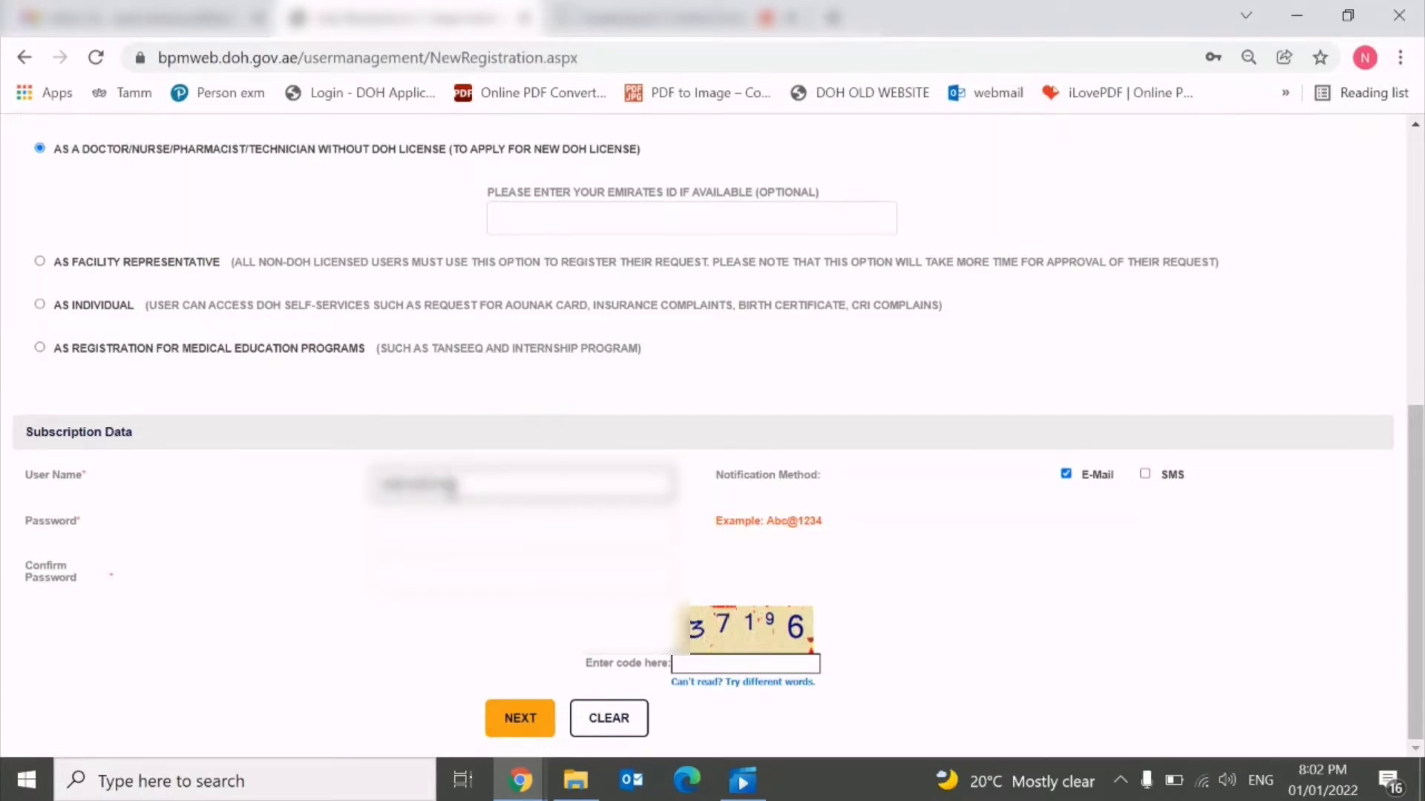
pyautogui.press('BackSpace')
pyautogui.press('BackSpace')
pyautogui.press('BackSpace')
pyautogui.press('BackSpace')
pyautogui.write('alaka')
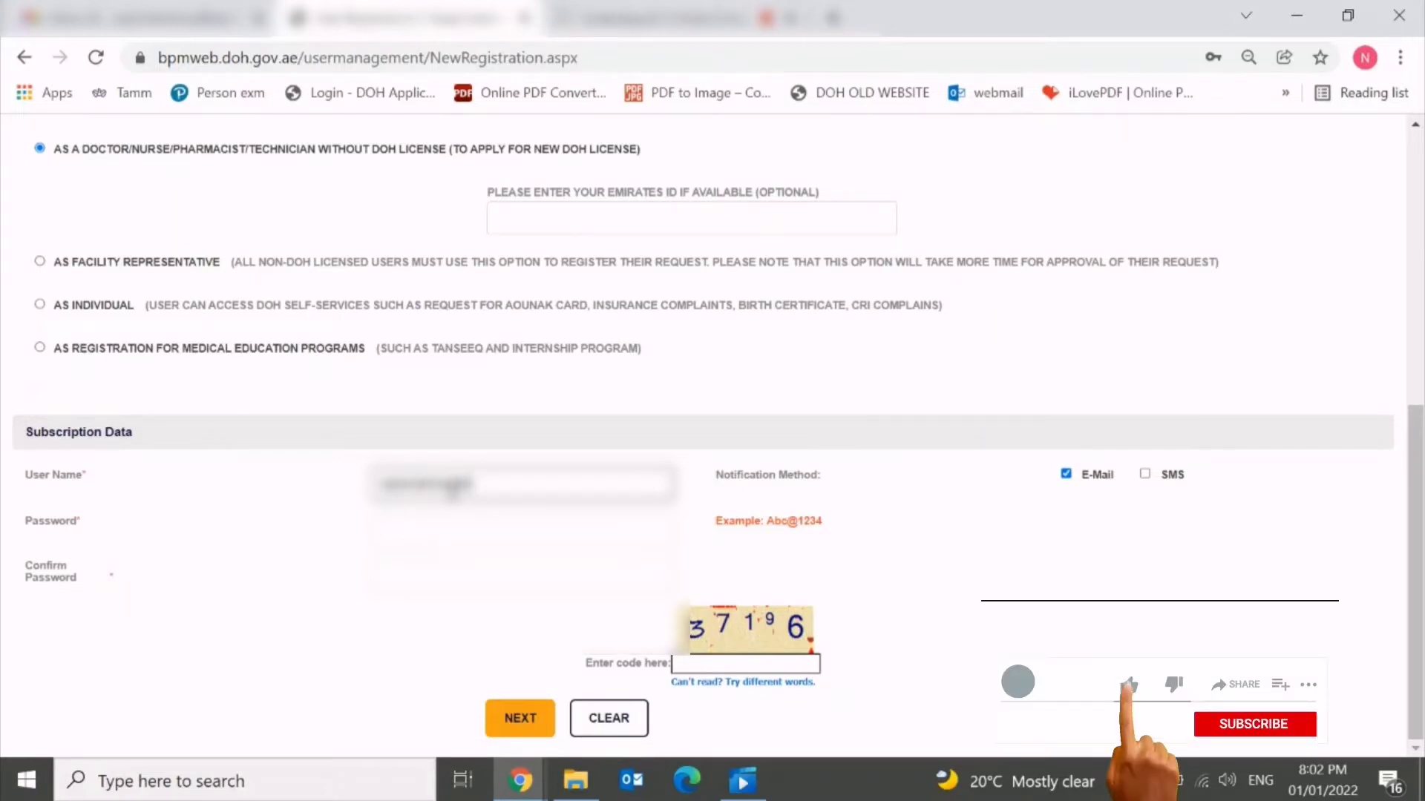
pyautogui.write('1234')
pyautogui.click(441, 521)
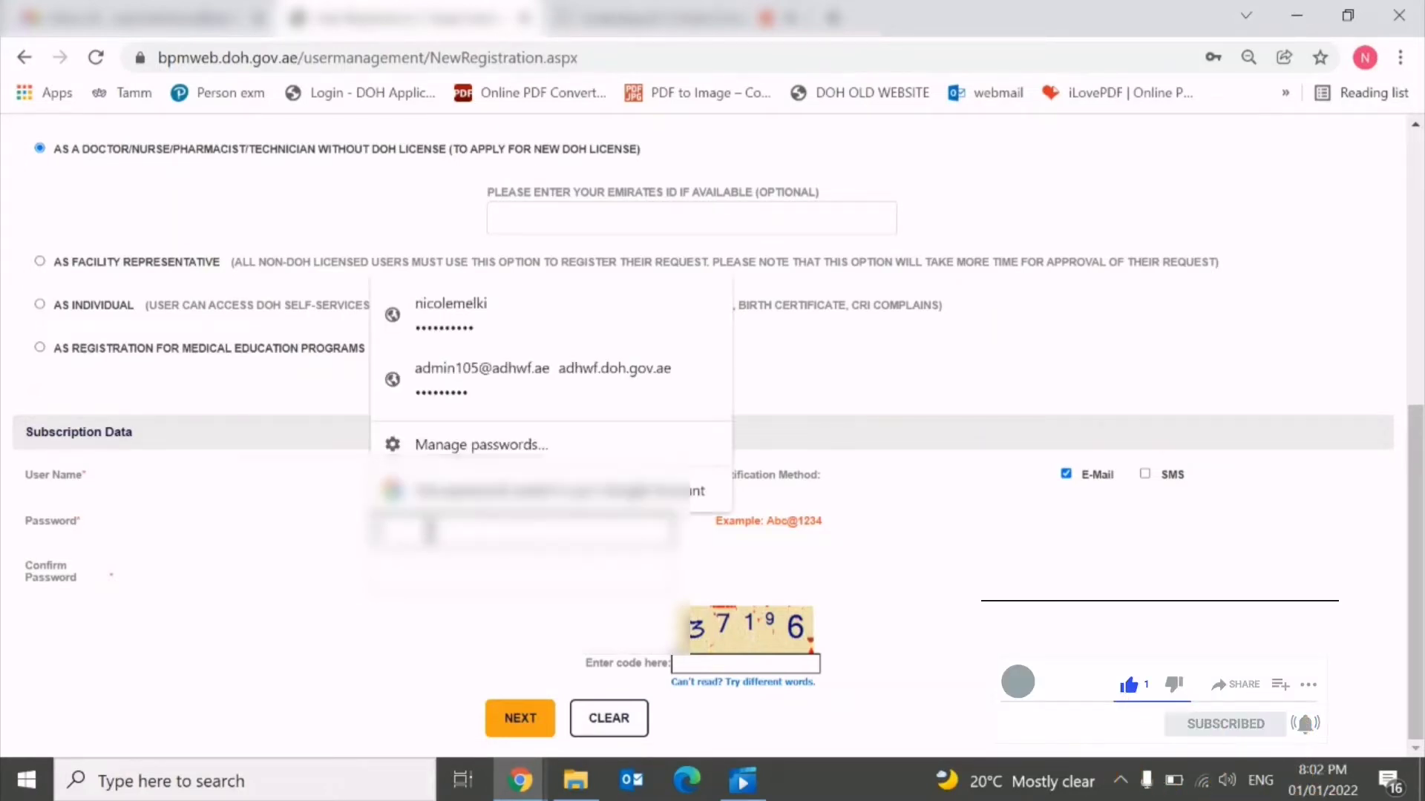
pyautogui.click(893, 601)
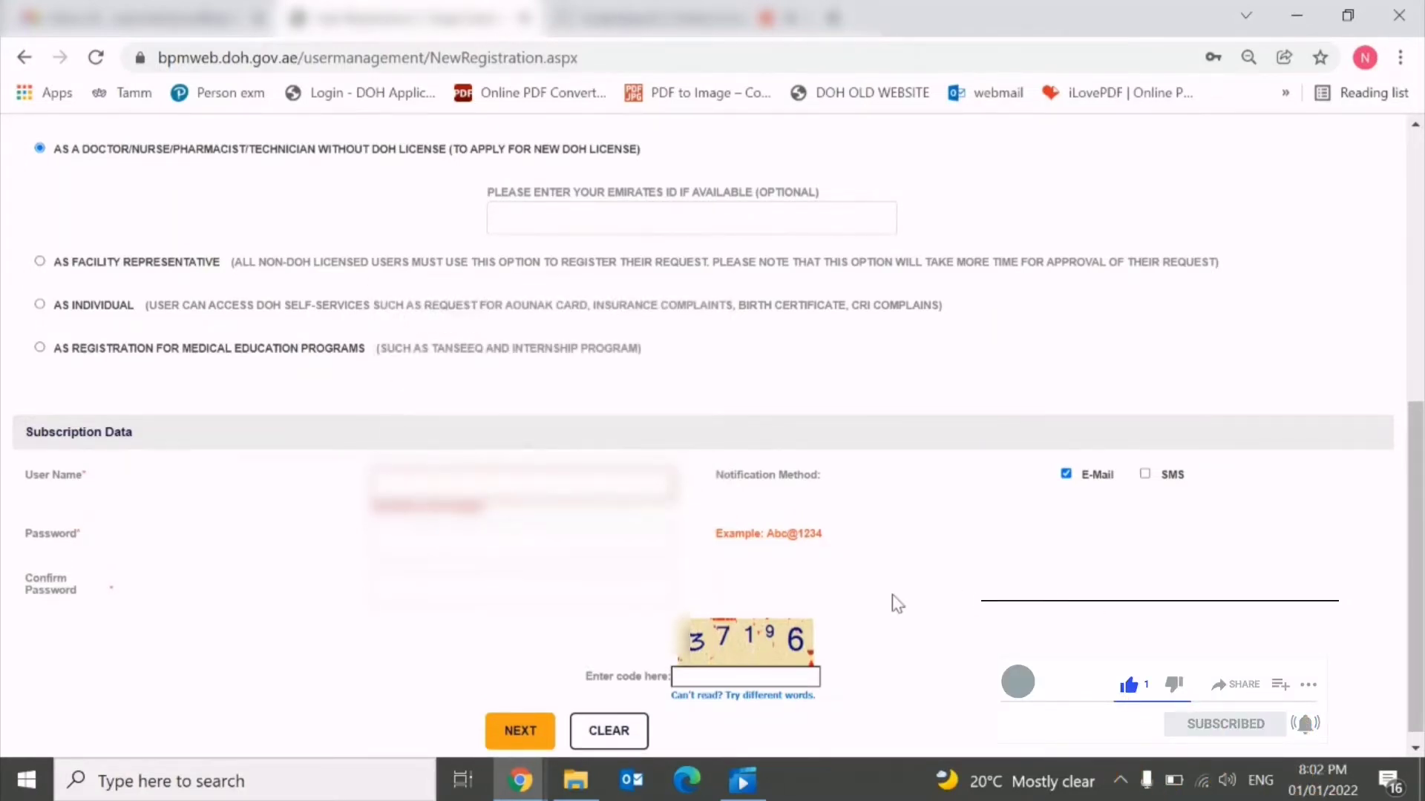
pyautogui.click(418, 483)
pyautogui.write('nurse123456')
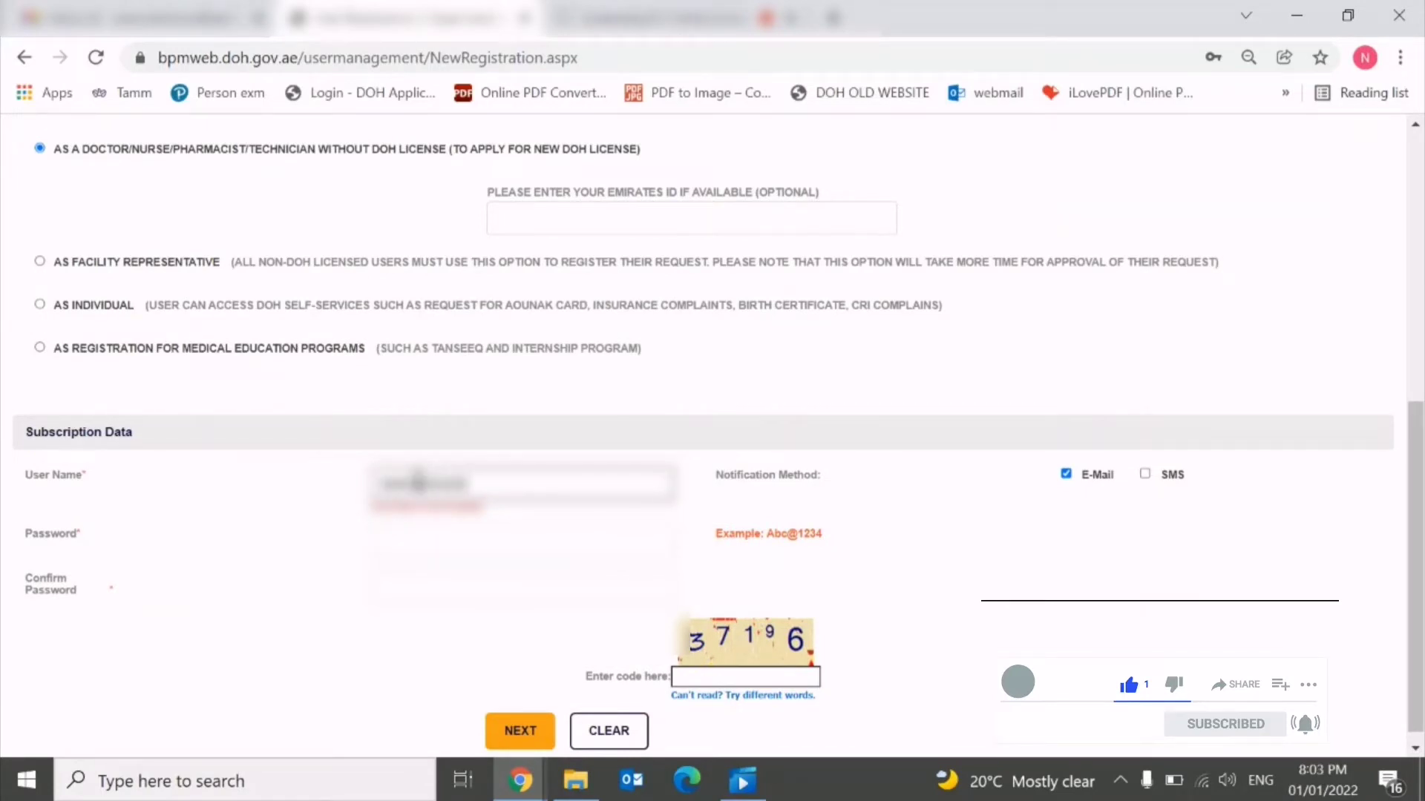
pyautogui.write('789')
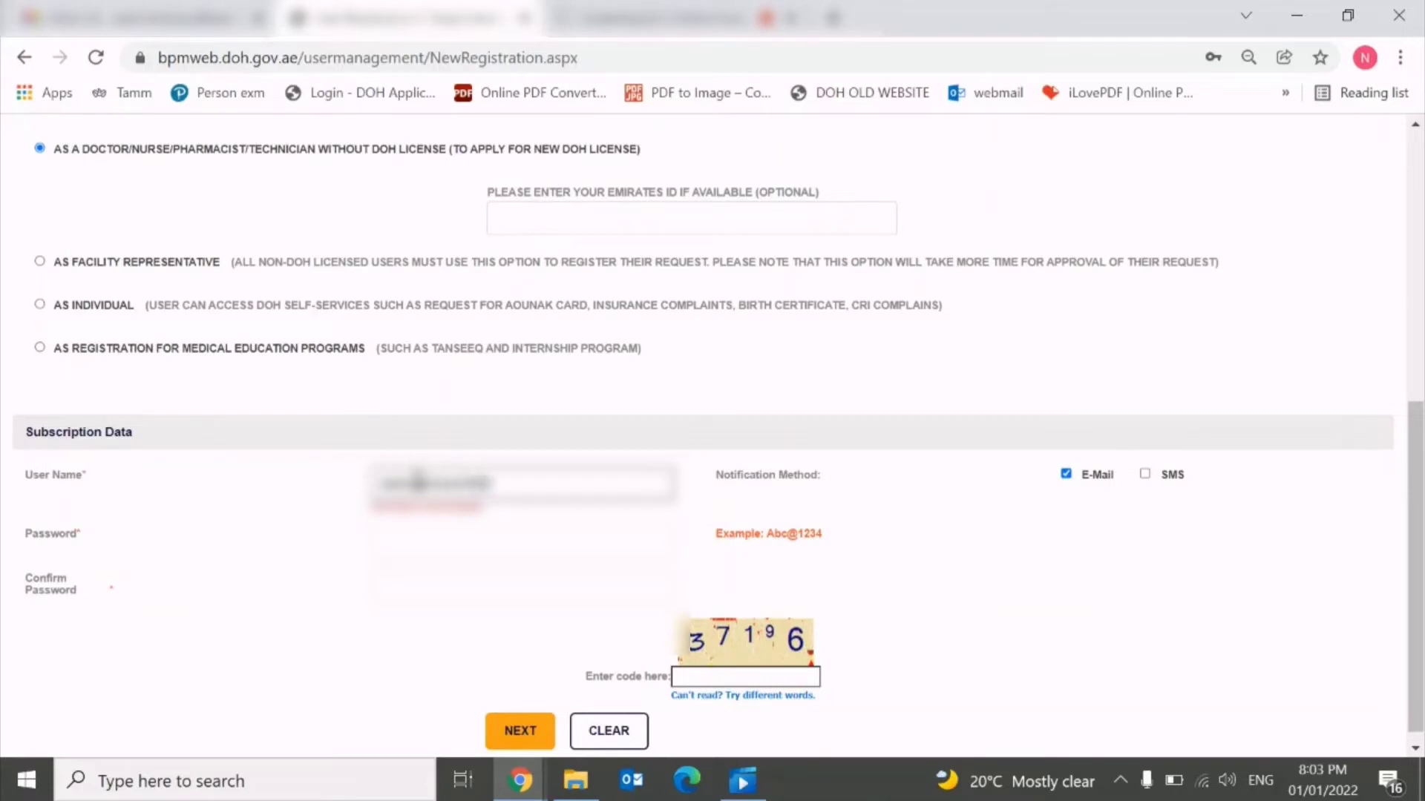
pyautogui.click(454, 542)
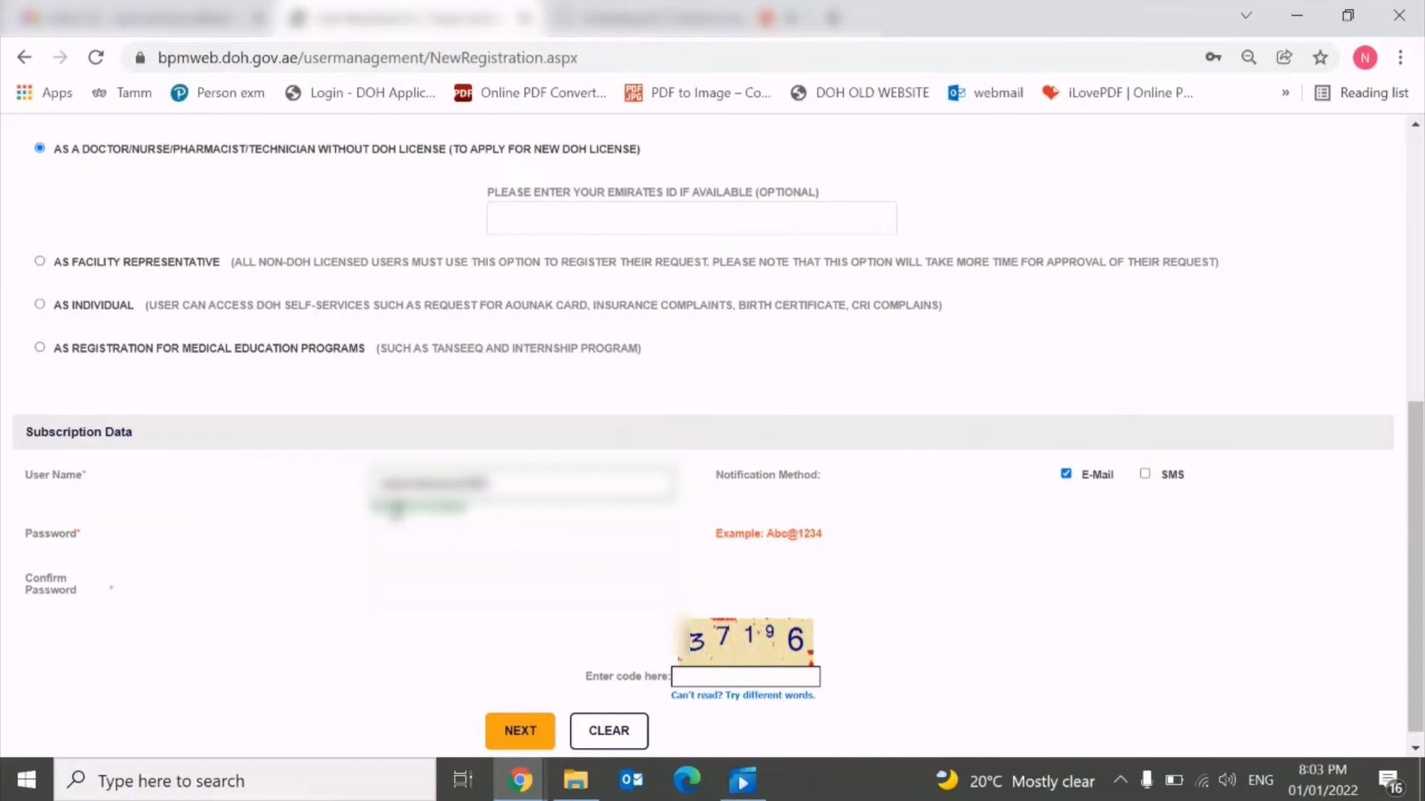
# Enter the account password and repeat it in Confirm Password.
pyautogui.click(444, 549)
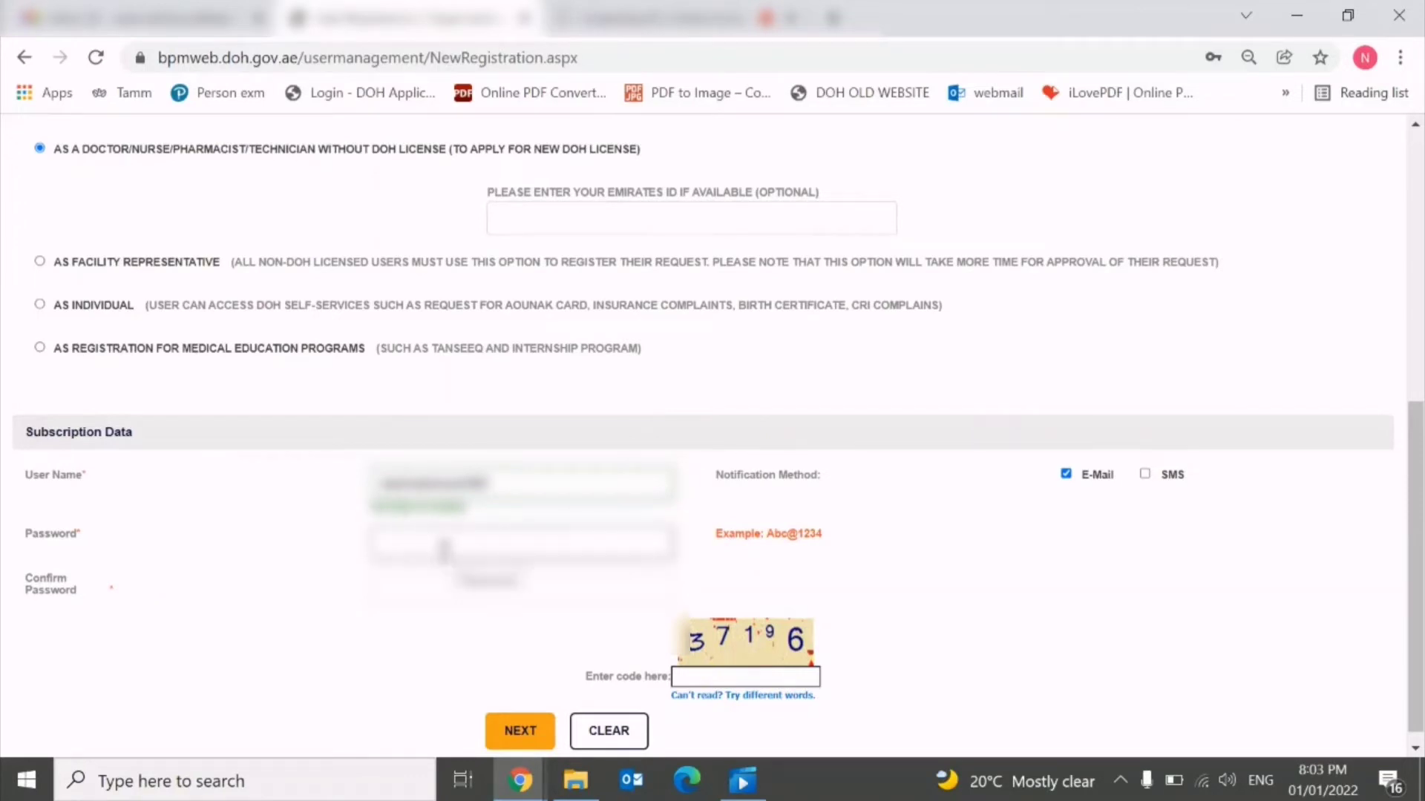
pyautogui.click(444, 549)
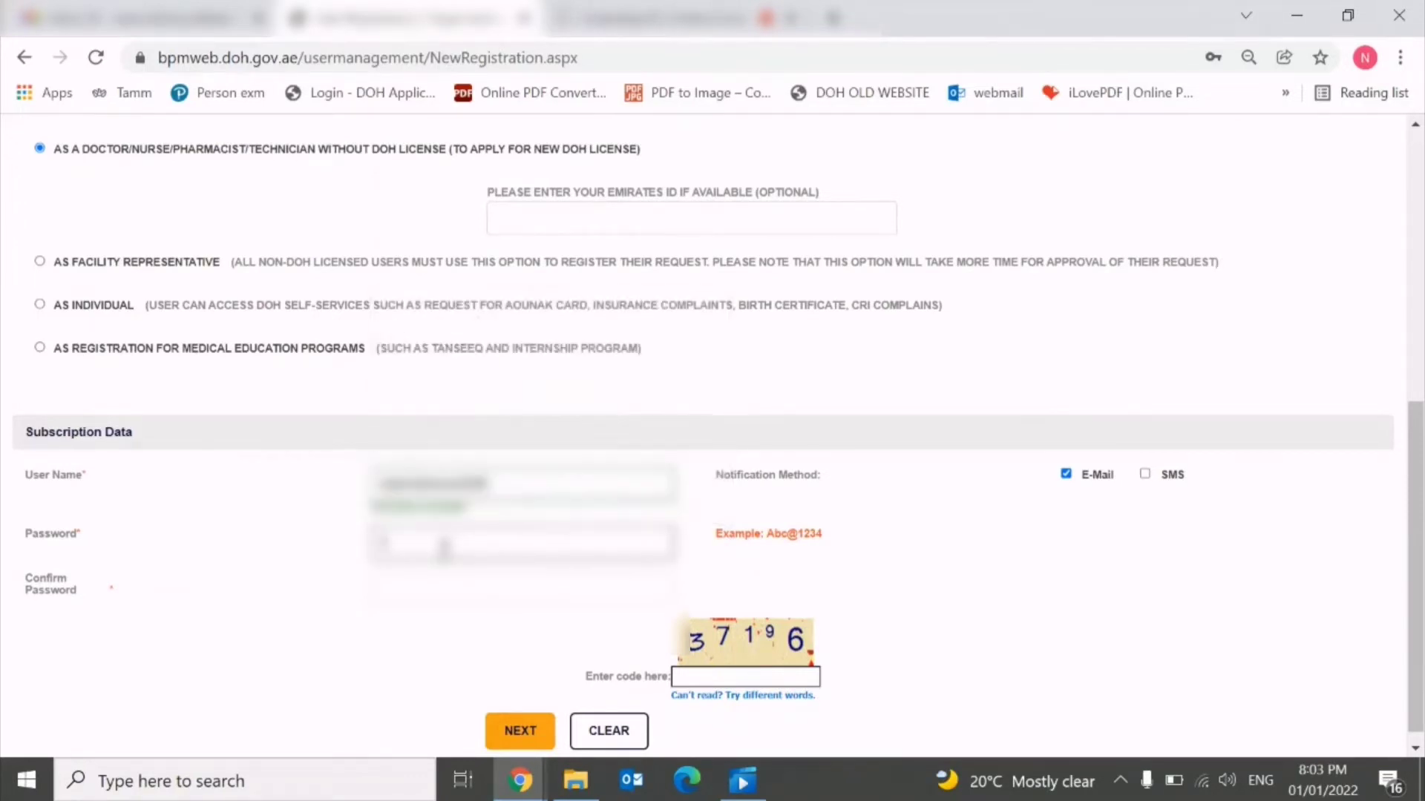
pyautogui.write('•••')
pyautogui.click(438, 586)
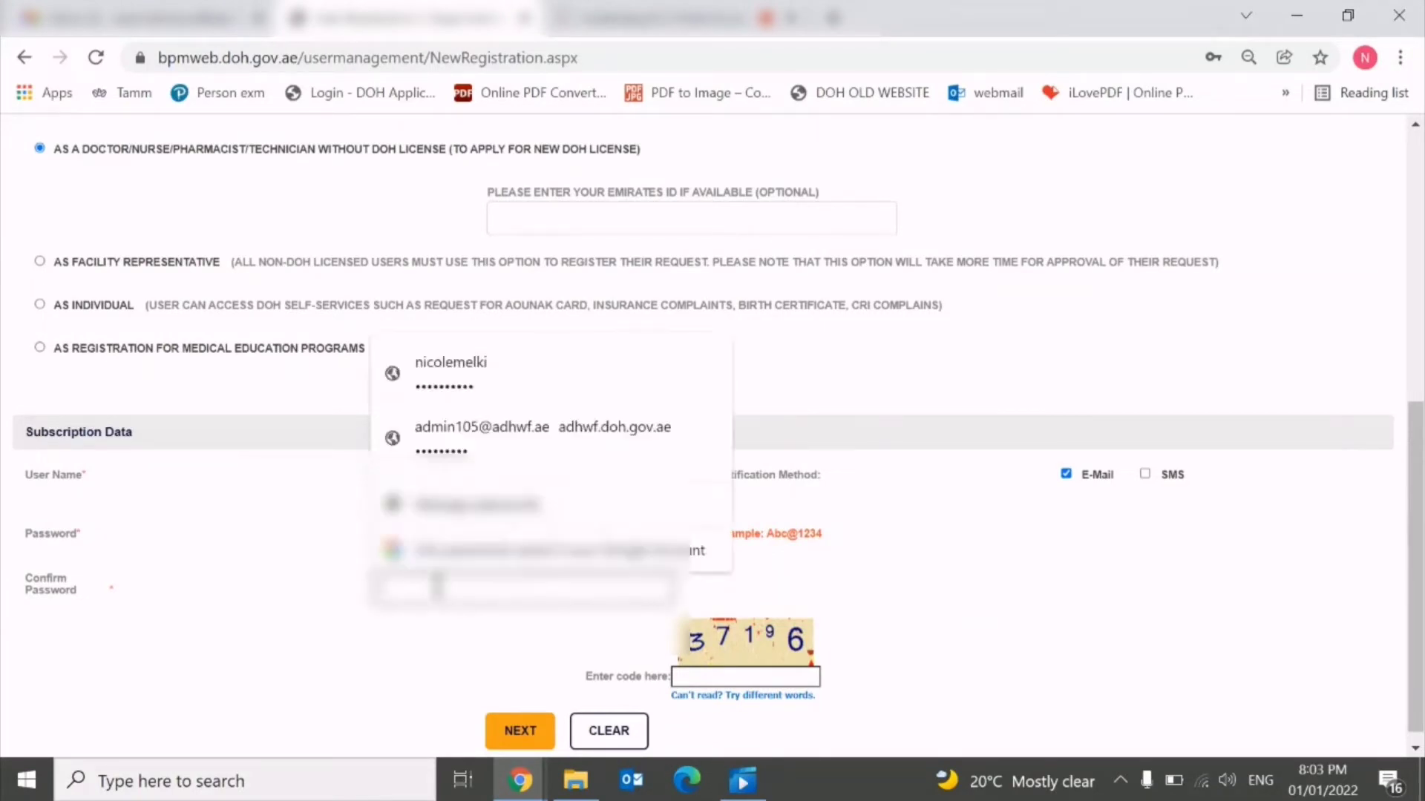
pyautogui.write('•')
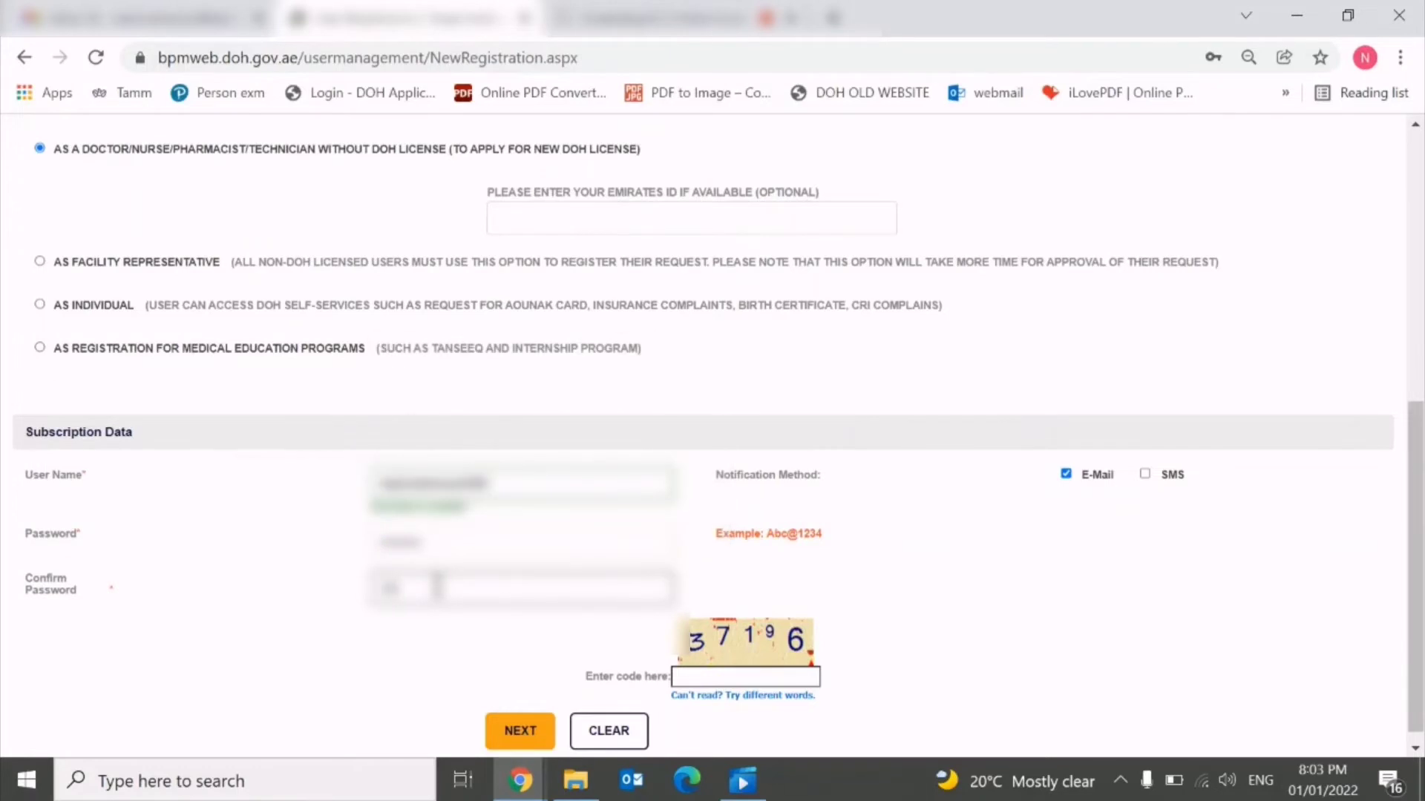
pyautogui.write('••••')
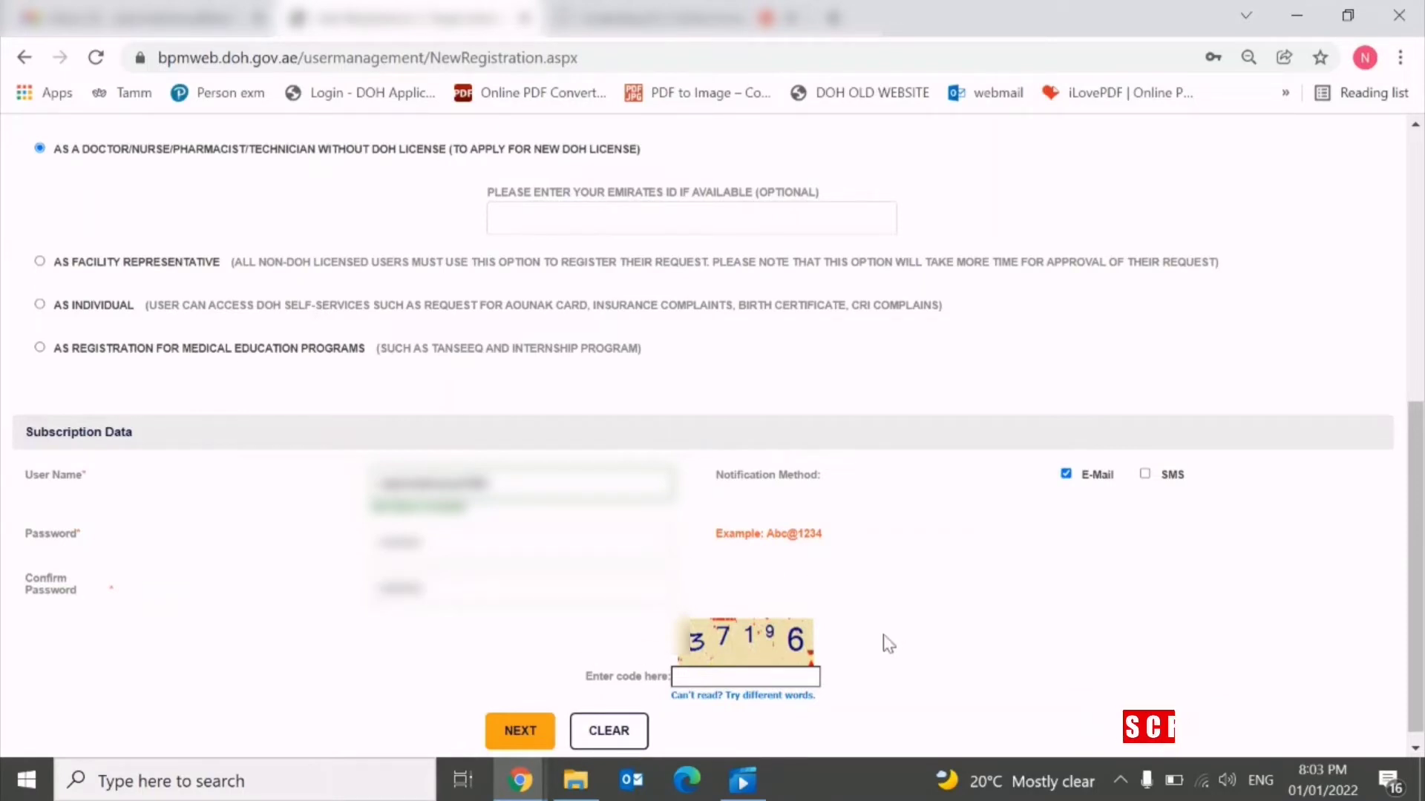
# Enter the displayed captcha code, tick SMS notifications, and reach the authentication-code prompt.
pyautogui.click(679, 676)
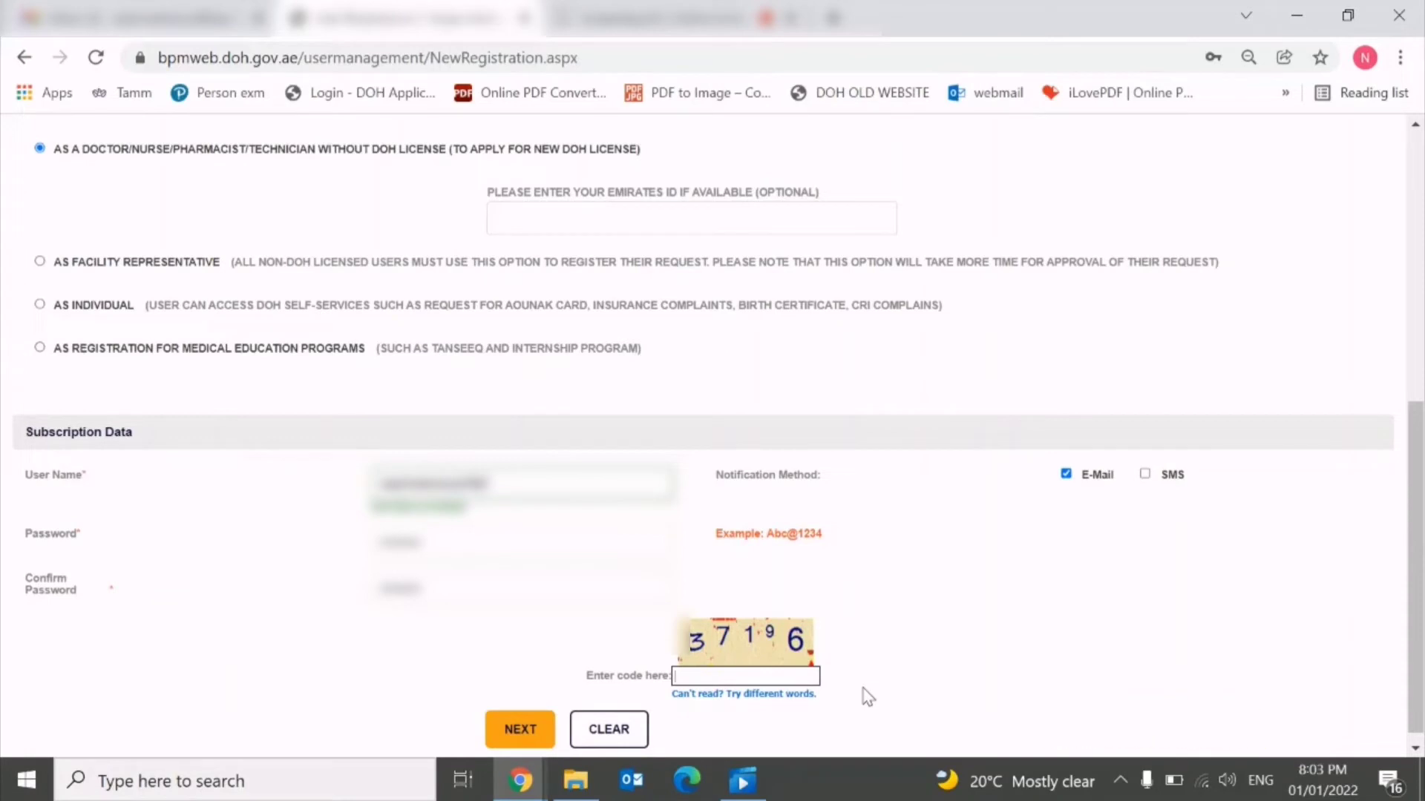
pyautogui.write('3')
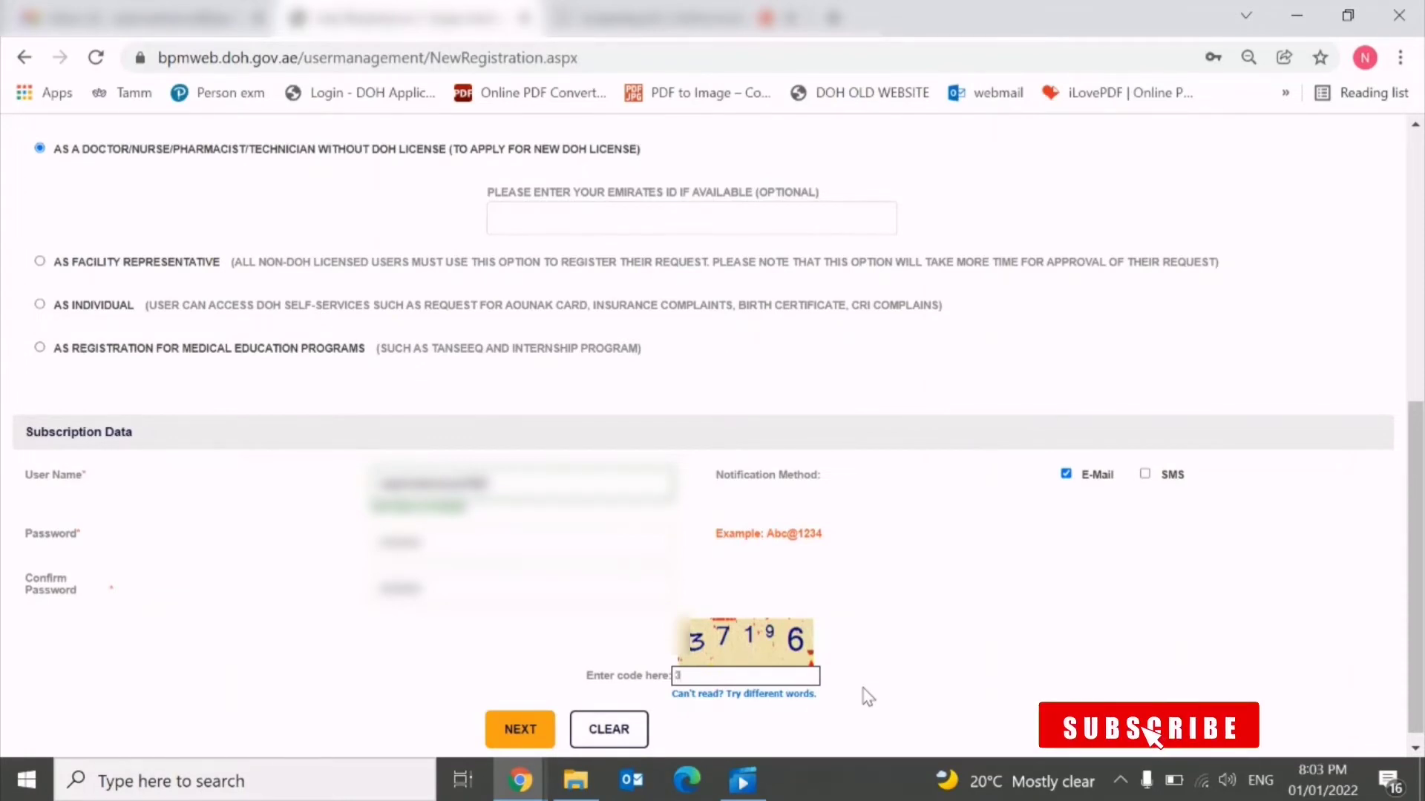
pyautogui.write('71')
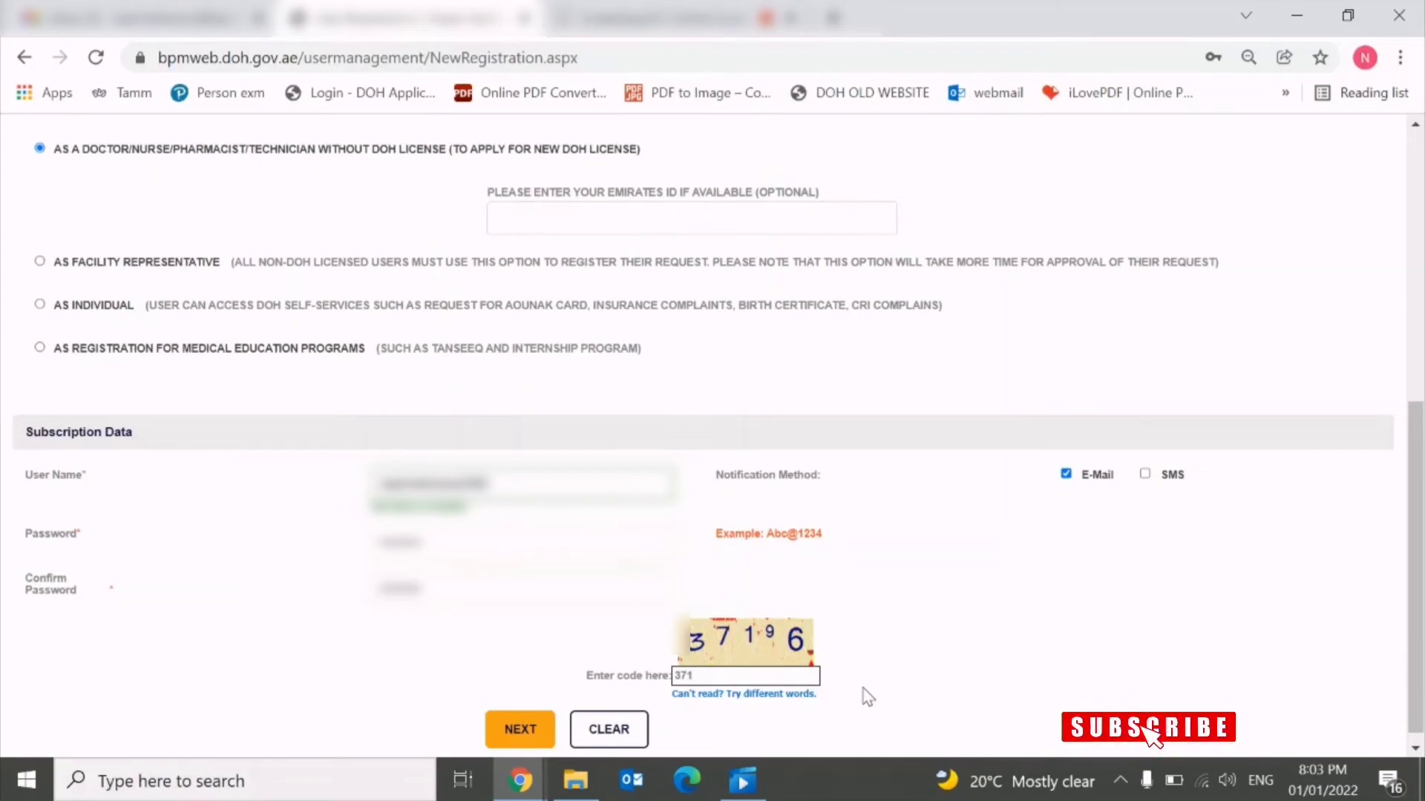
pyautogui.write('96')
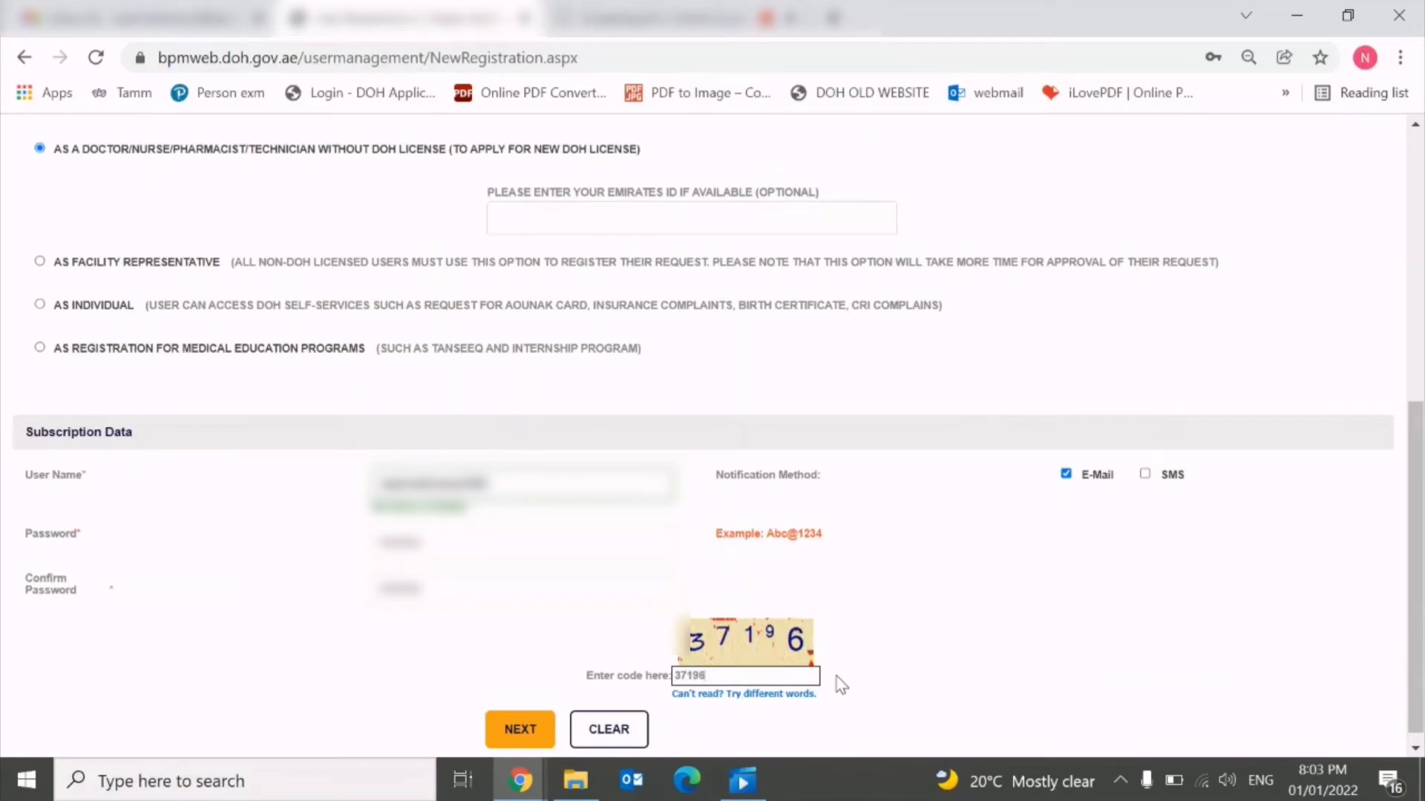
pyautogui.click(948, 600)
pyautogui.click(1145, 476)
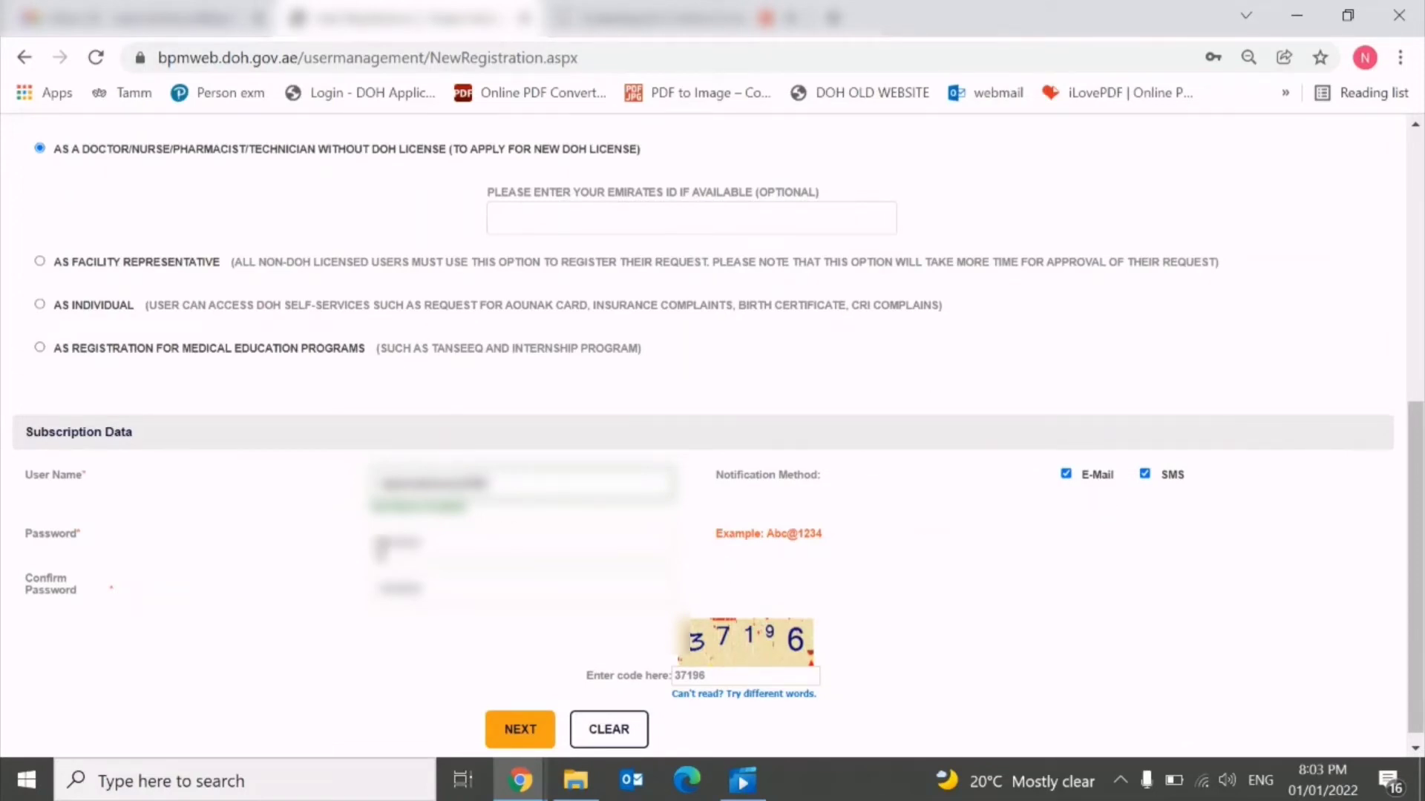
pyautogui.scroll(7, 638, 468)
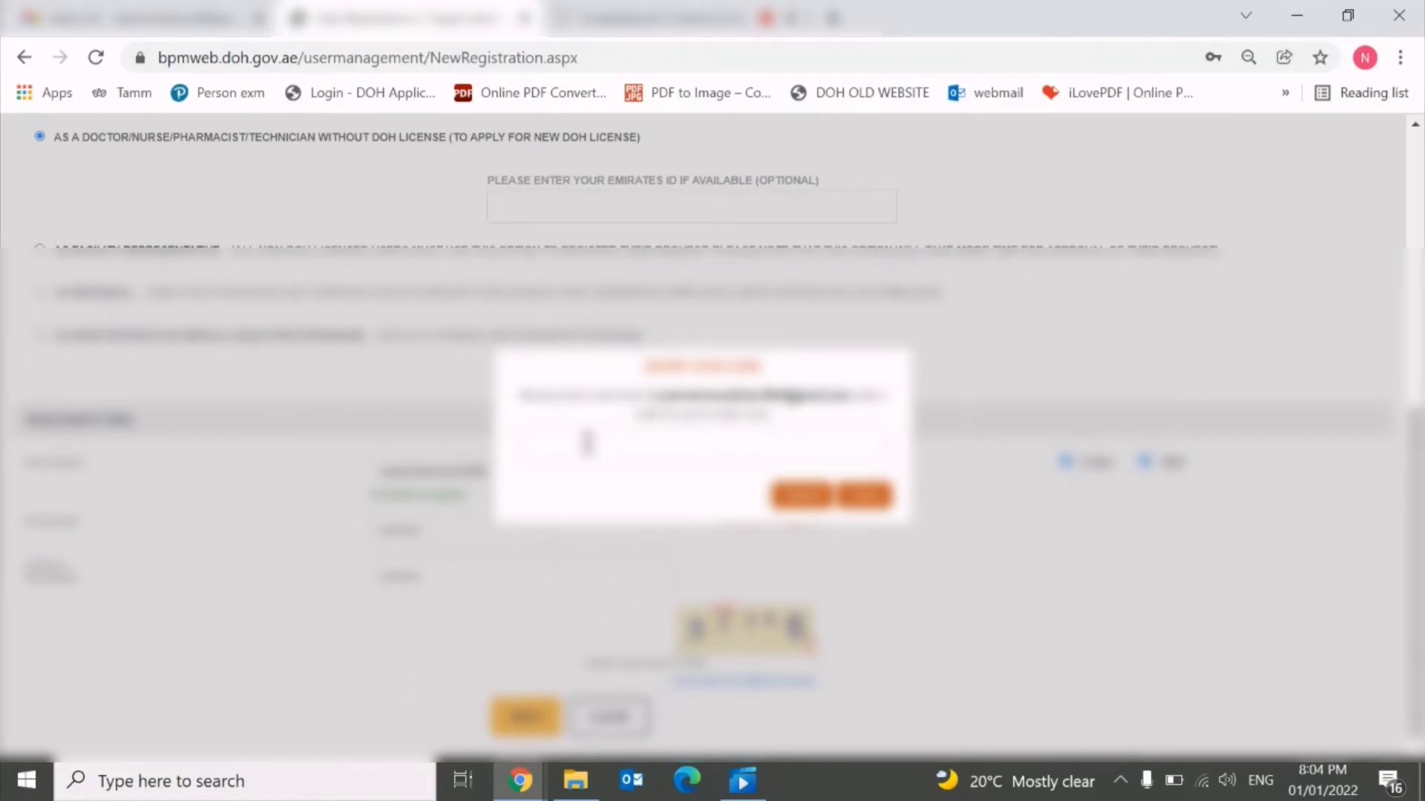
pyautogui.click(568, 448)
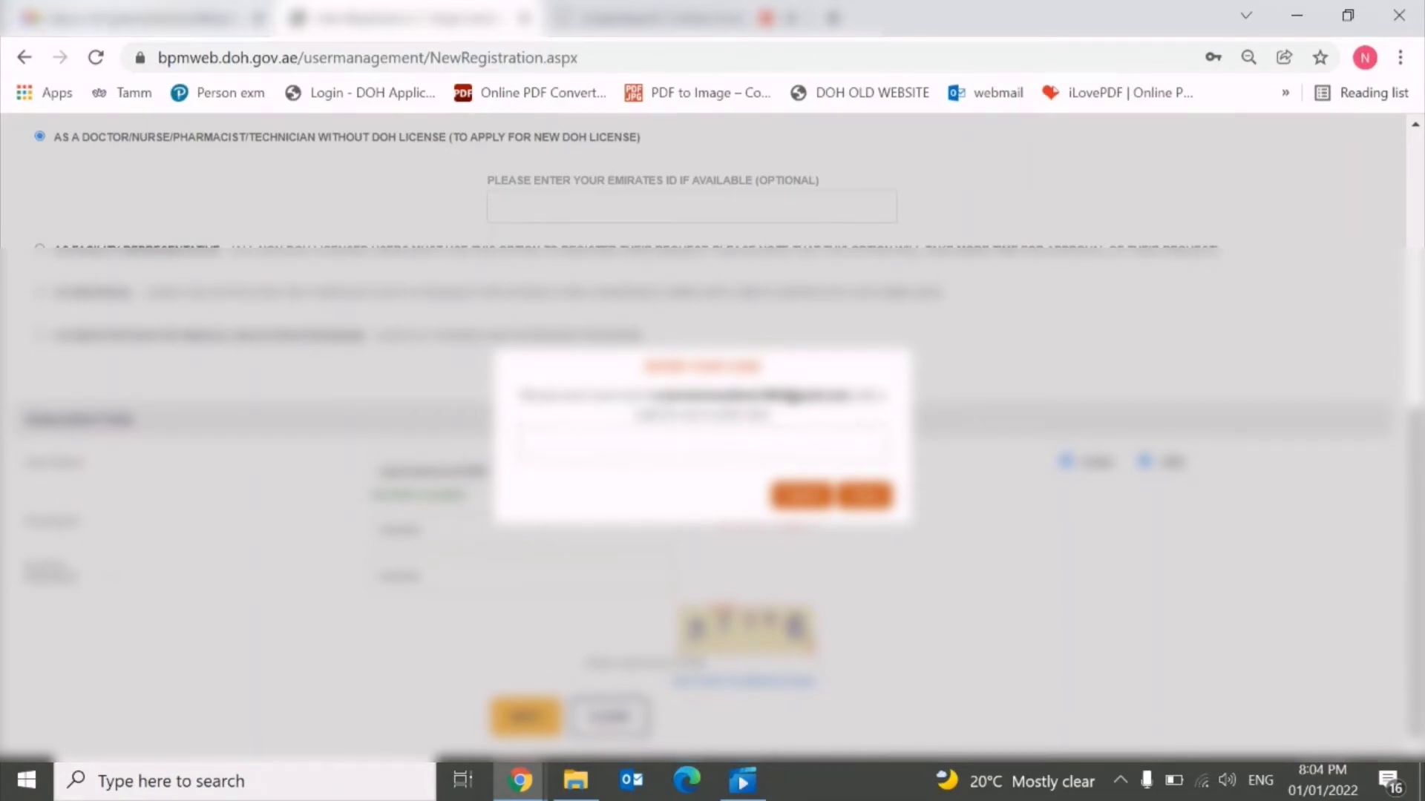
# Copy the code from the Account Authentication Code e-mail in the Gmail inbox.
pyautogui.click(111, 18)
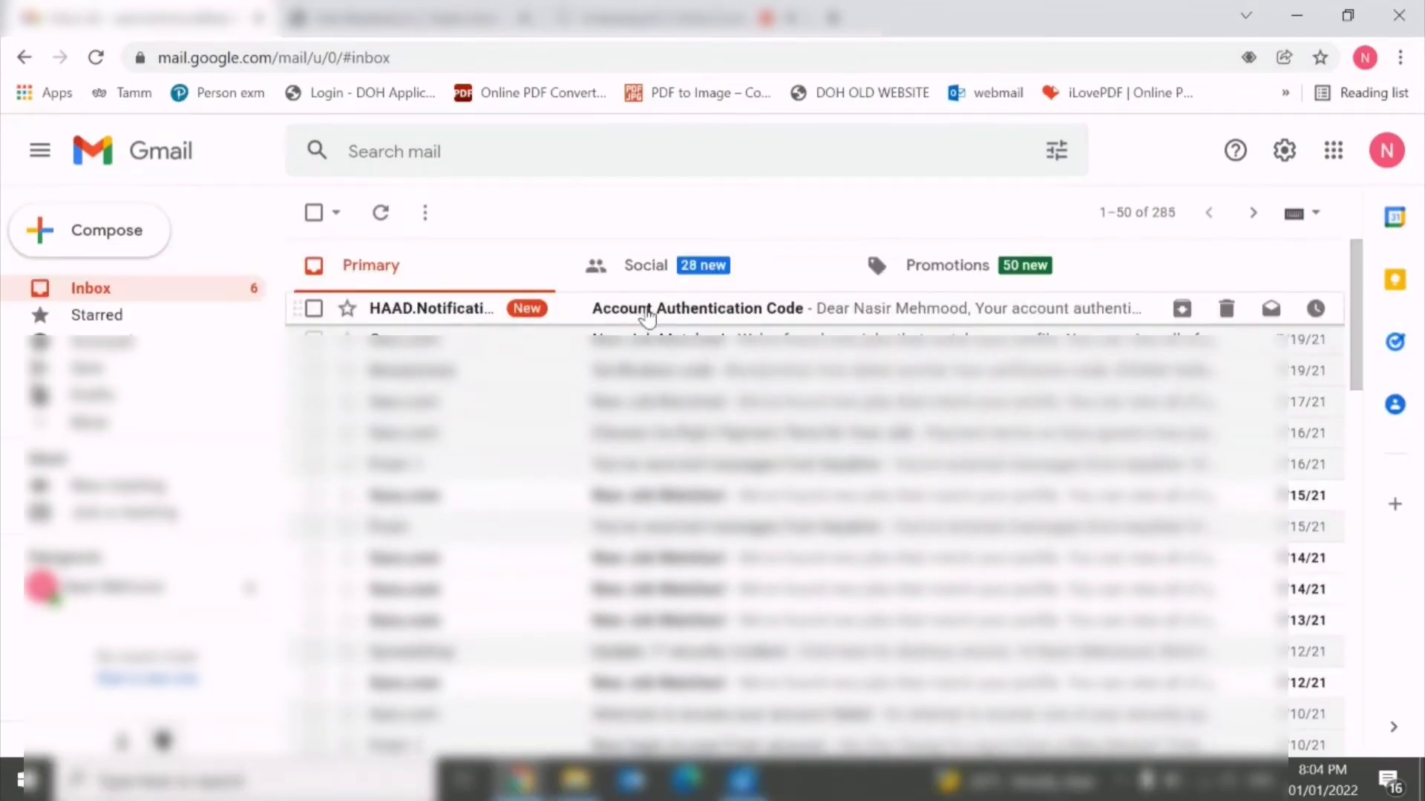
pyautogui.click(616, 310)
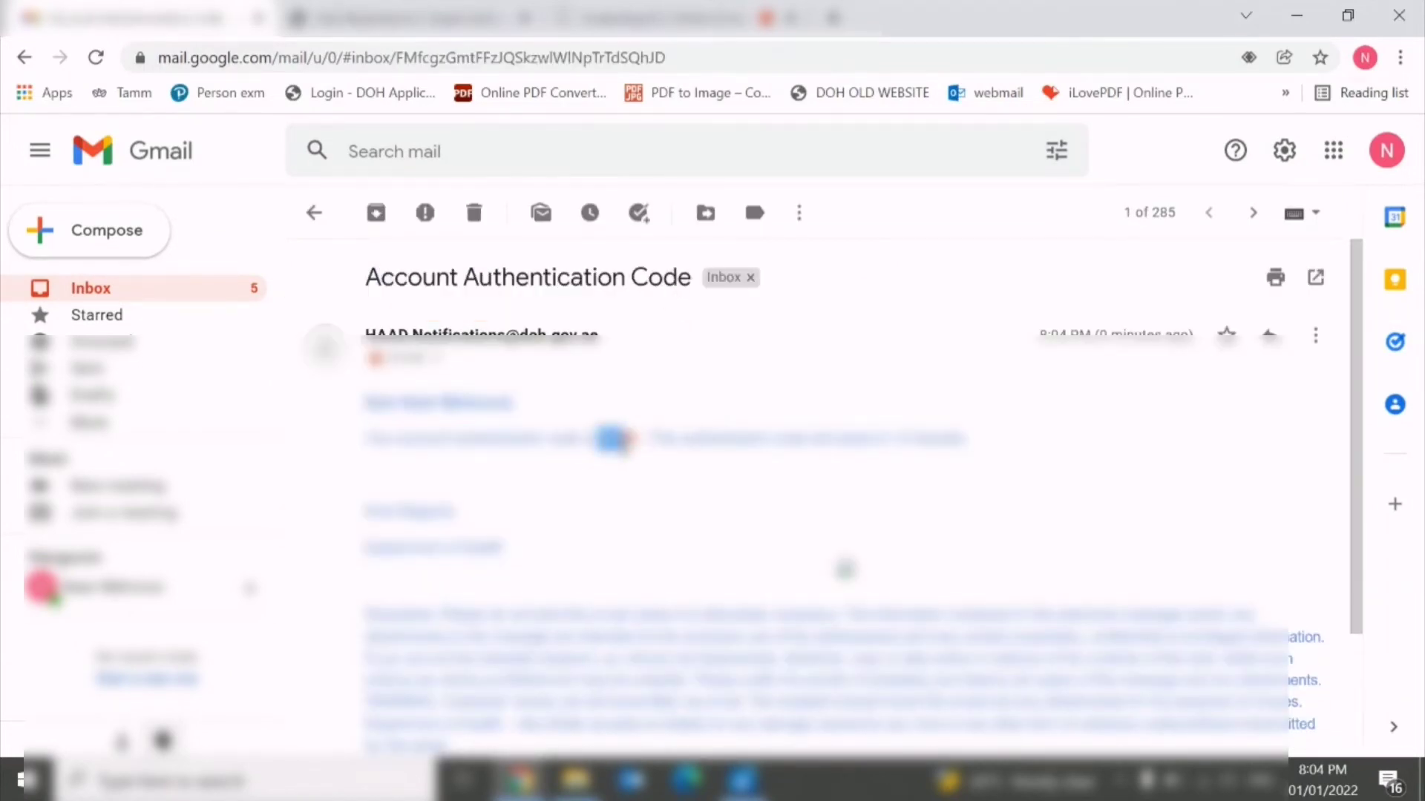
pyautogui.tripleClick(605, 440)
pyautogui.click(610, 434)
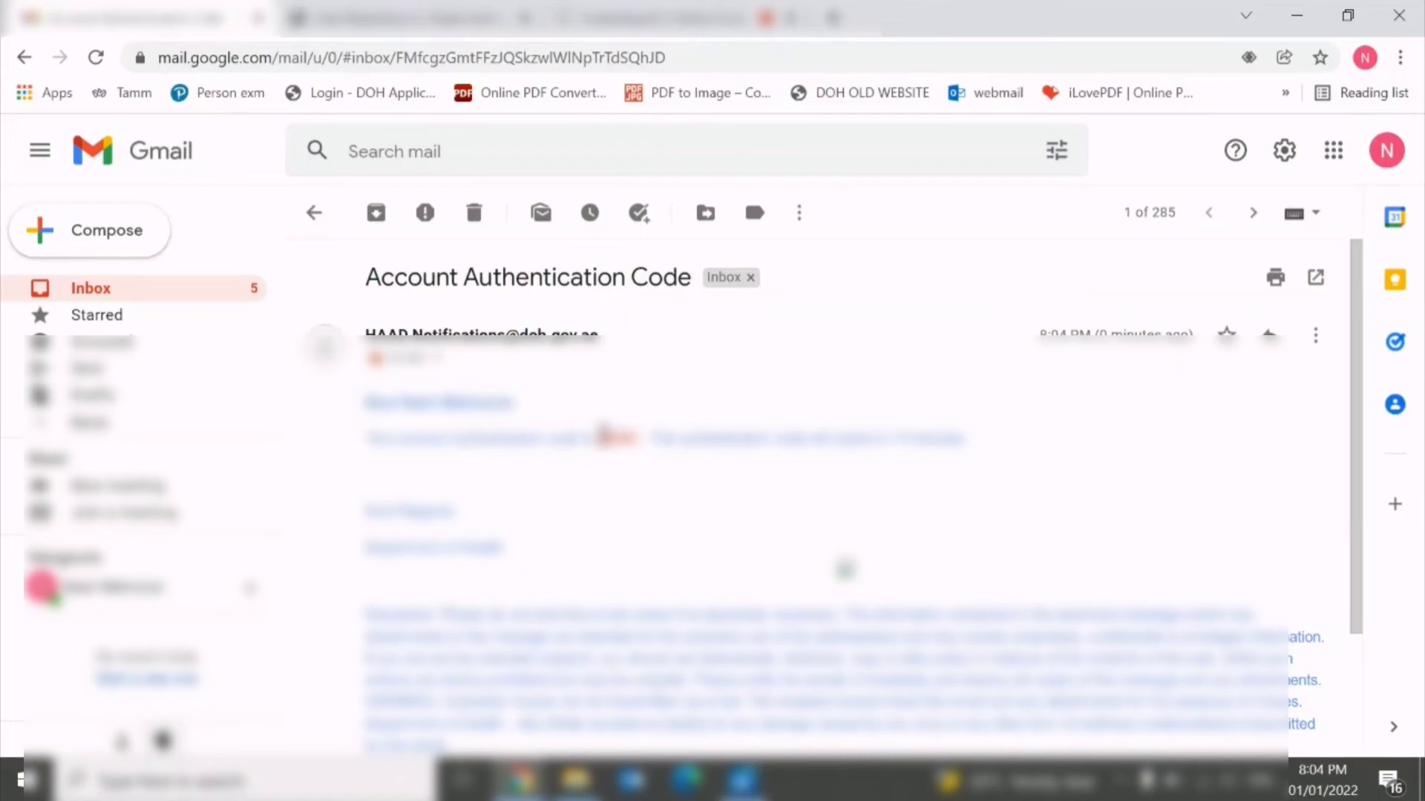
pyautogui.doubleClick(606, 440)
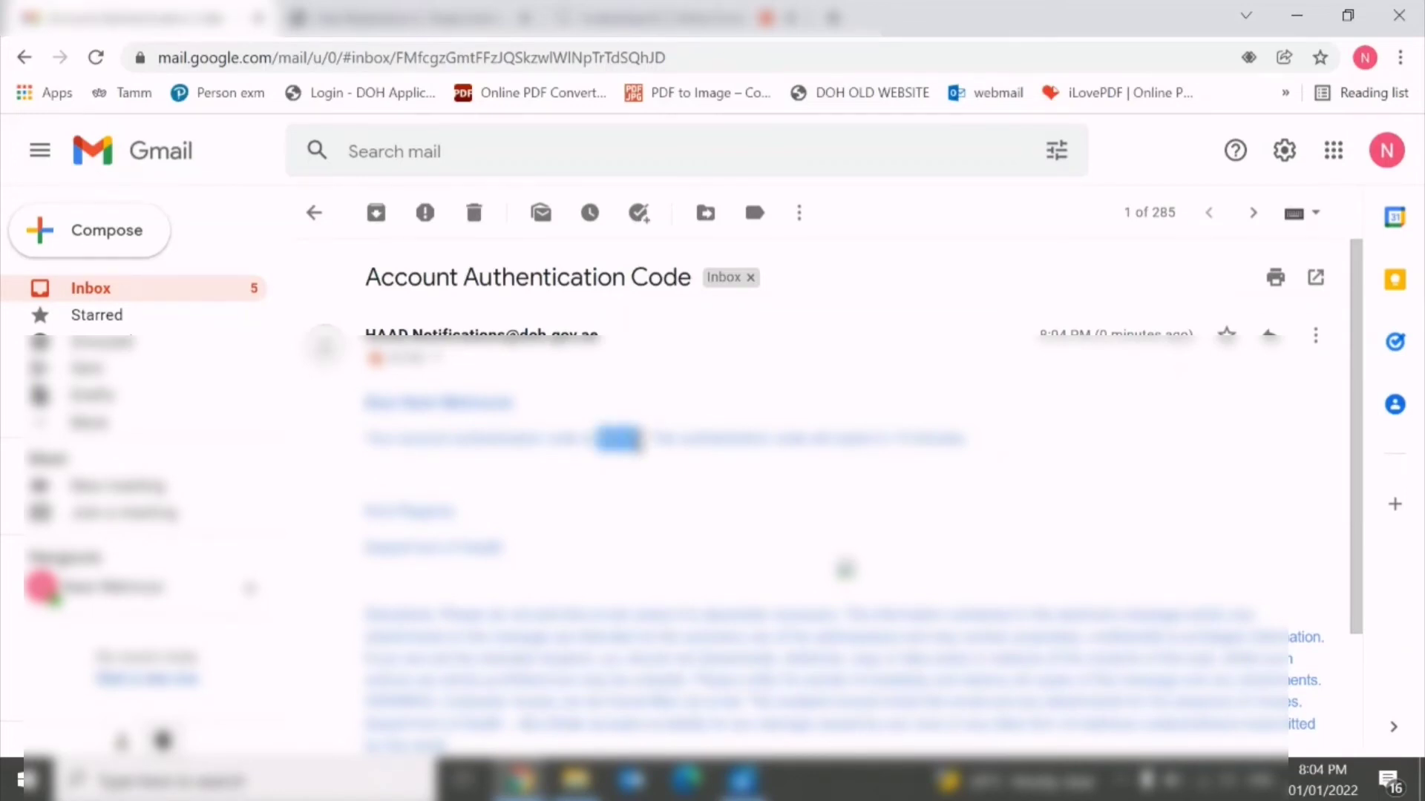
pyautogui.rightClick(636, 443)
pyautogui.click(660, 460)
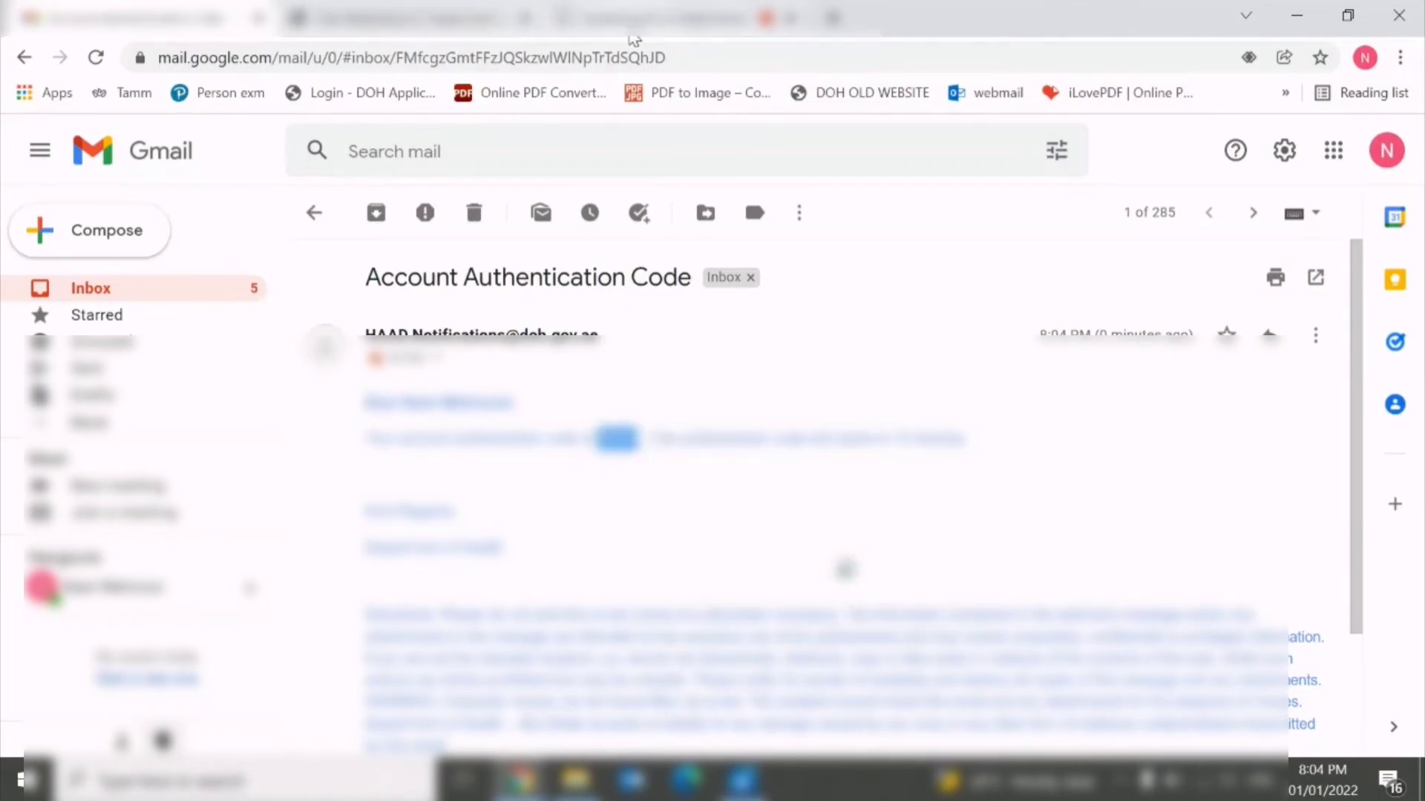